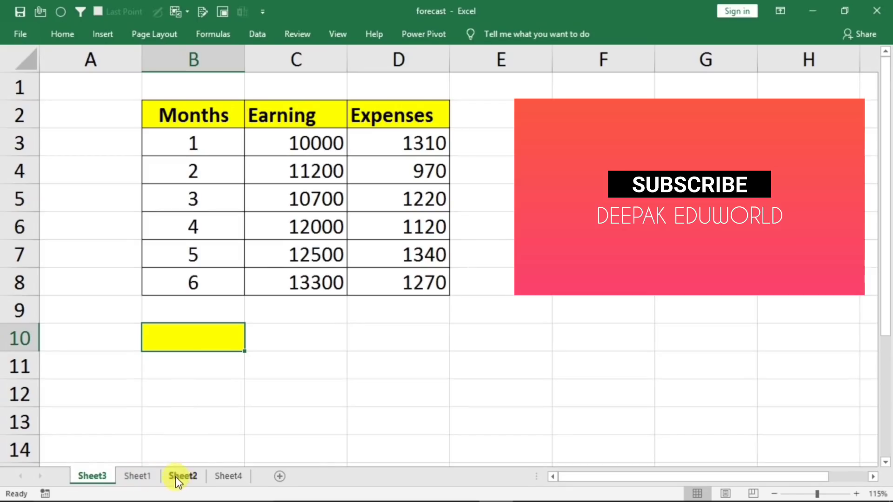
- Review the sample tables on Sheet1, Sheet2 and Sheet4, plus the earnings and expenses for months 1 and 2 on Sheet3
click(131, 481)
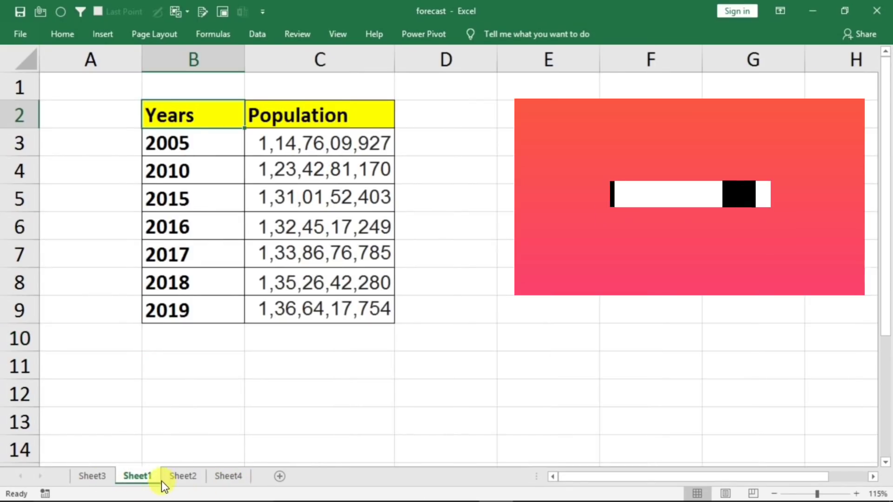
click(177, 479)
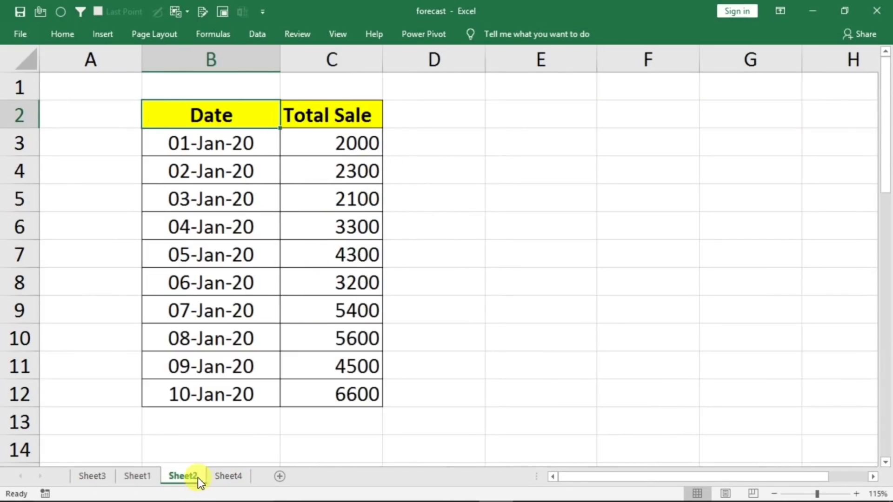
click(225, 476)
click(110, 475)
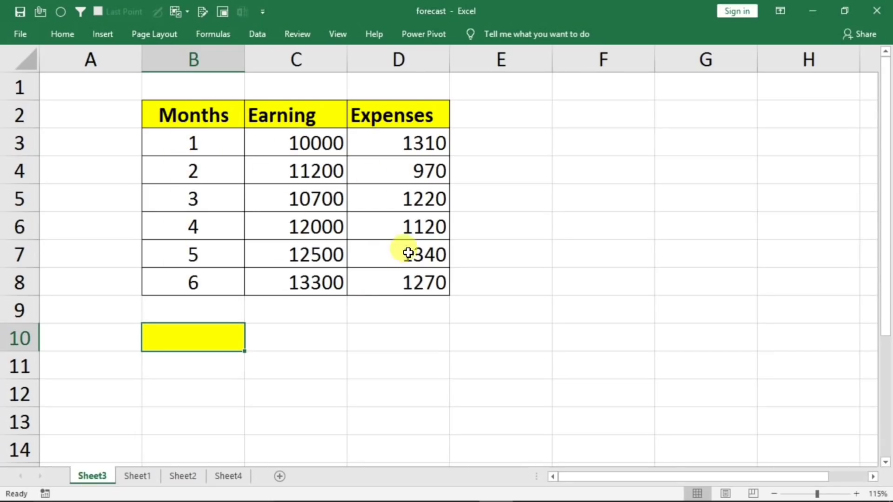
click(183, 143)
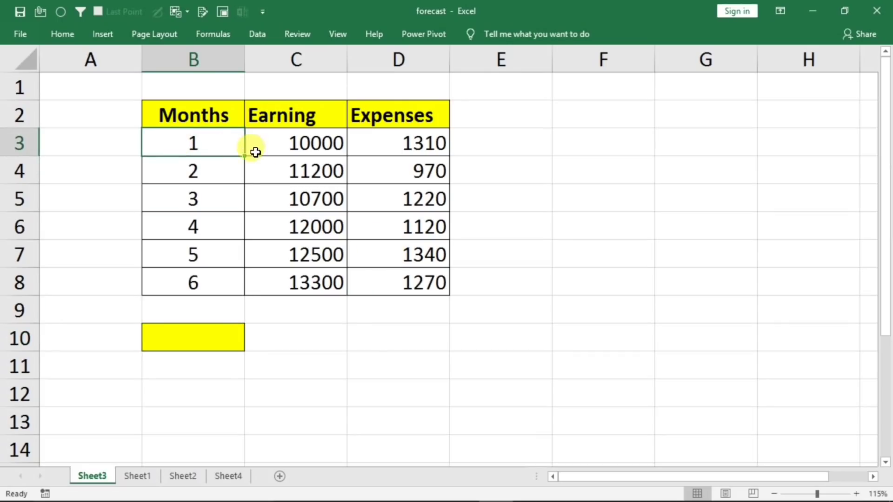
click(293, 144)
click(386, 142)
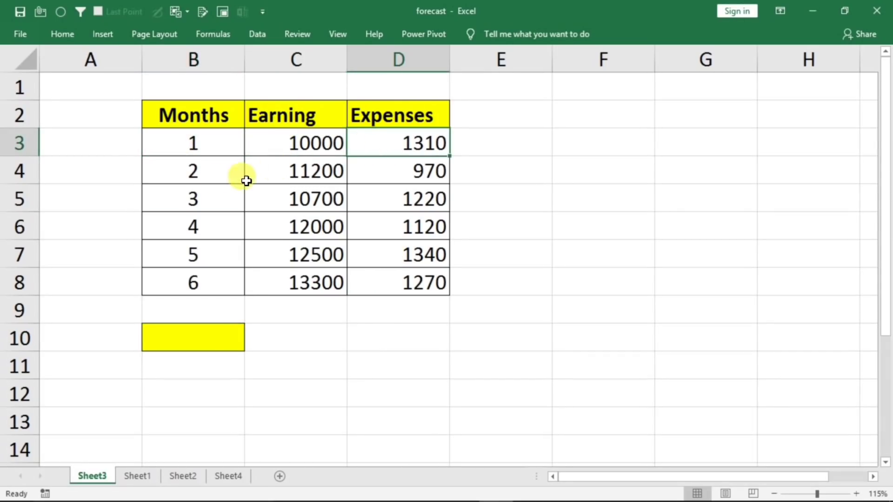
click(199, 177)
click(285, 171)
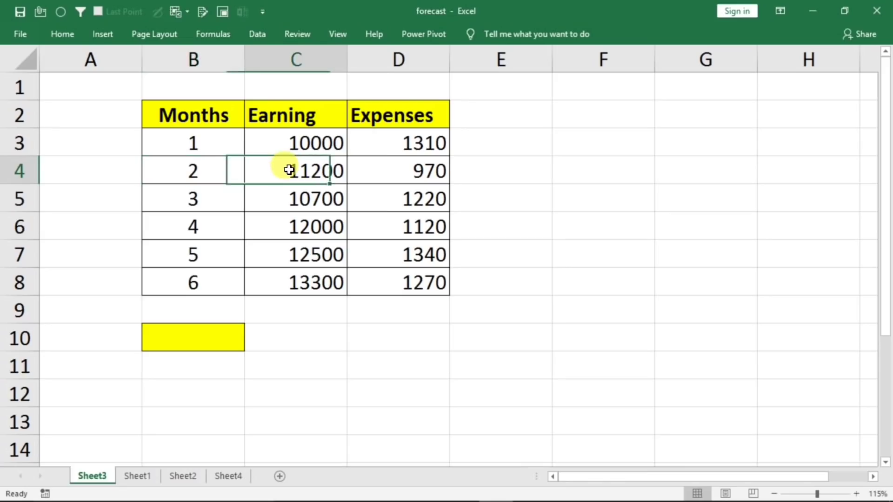
click(379, 172)
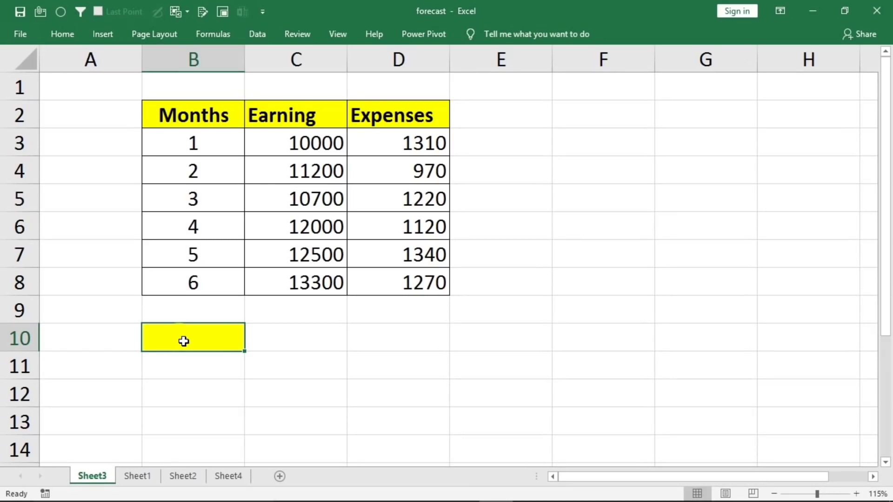
- Enter 8 as the month in B10 and forecast its earnings in C10 with =forecast(B10,C3:C8,B3:B8)
text(8)
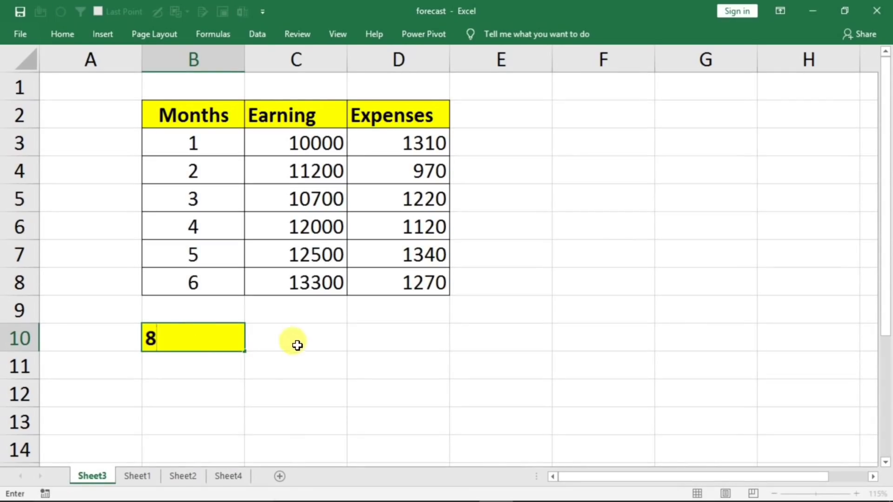
click(277, 342)
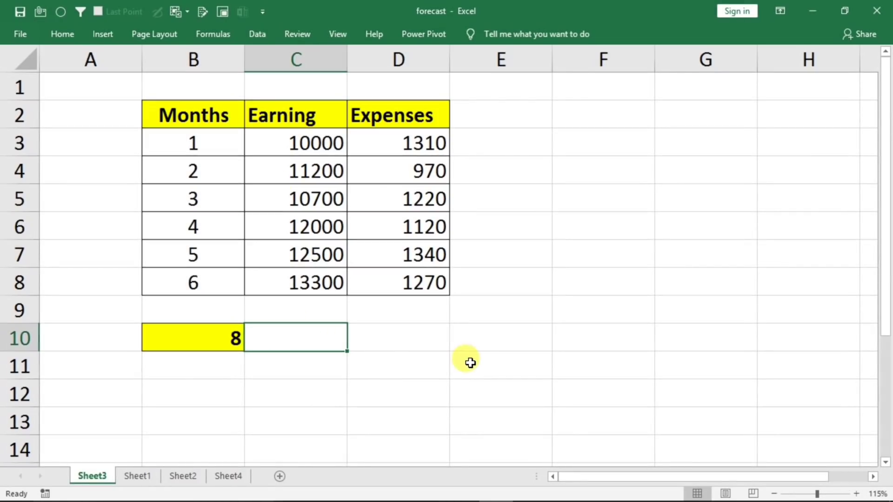
text(=)
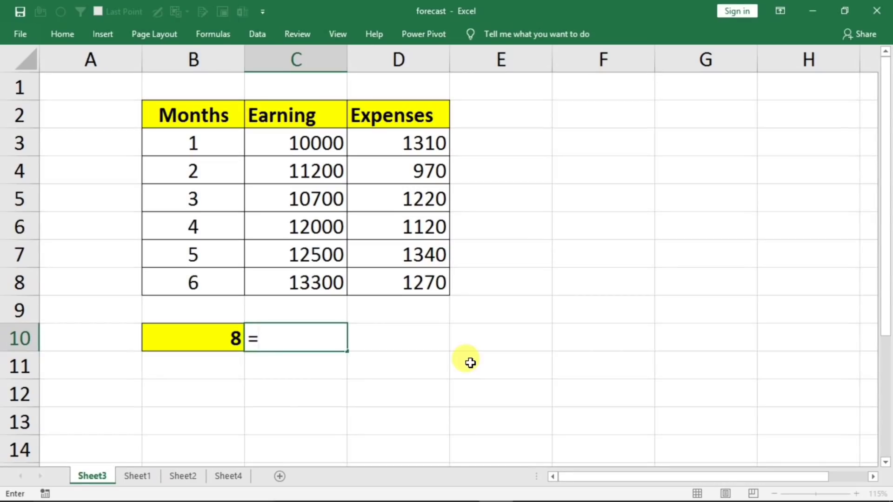
text(forecas)
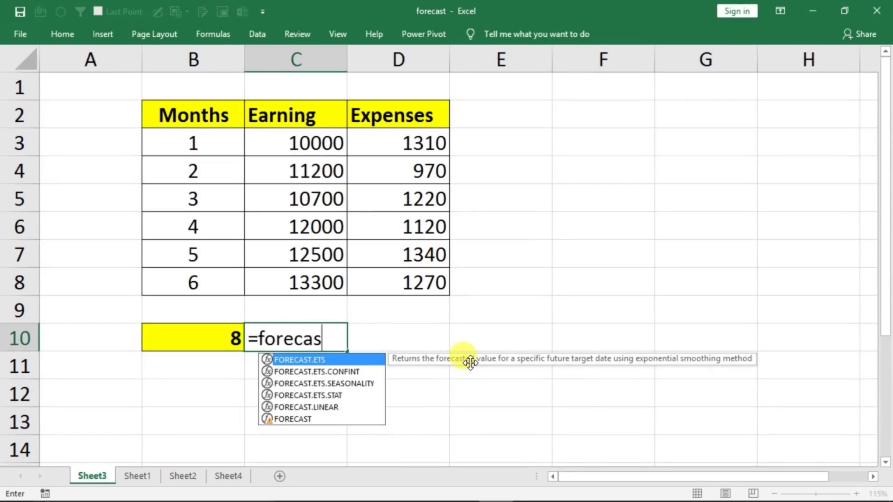
text(t()
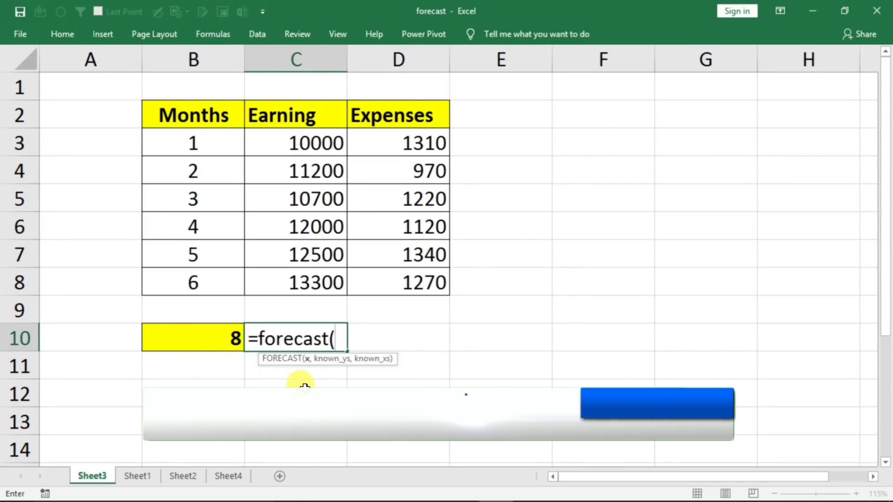
click(190, 342)
text(,)
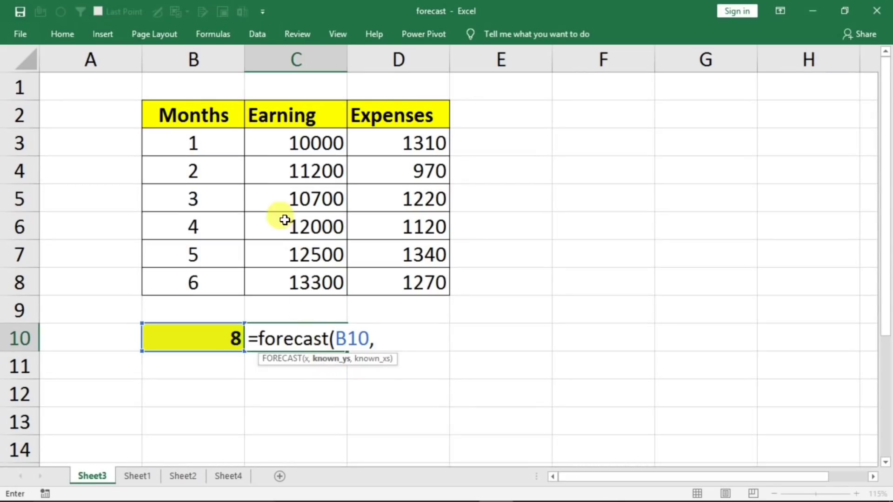
click(277, 150)
drag(278, 150, 266, 278)
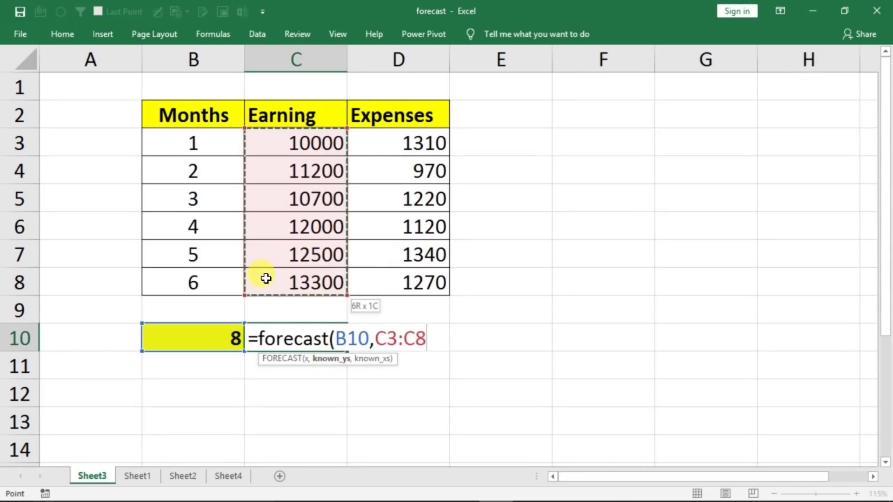
text(,)
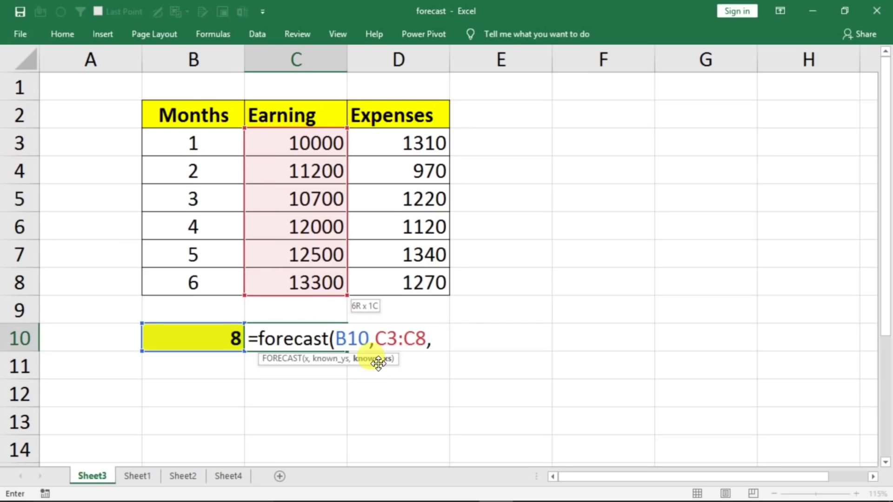
drag(171, 144, 153, 284)
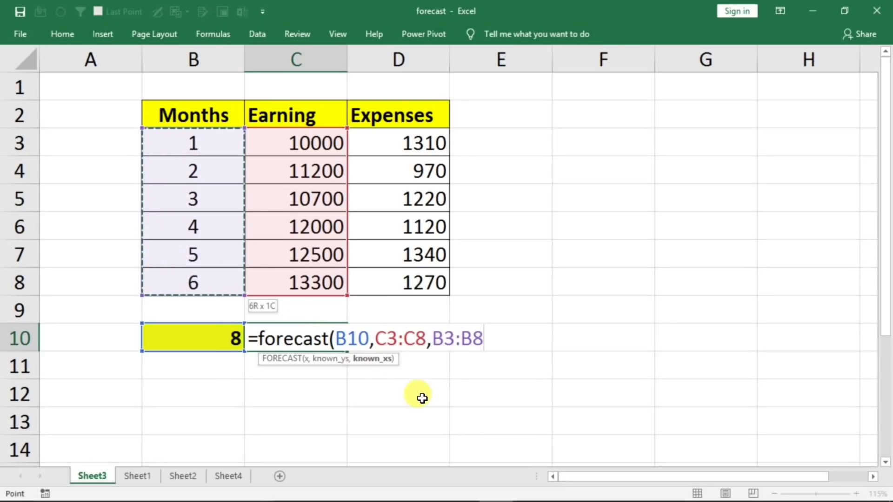
text())
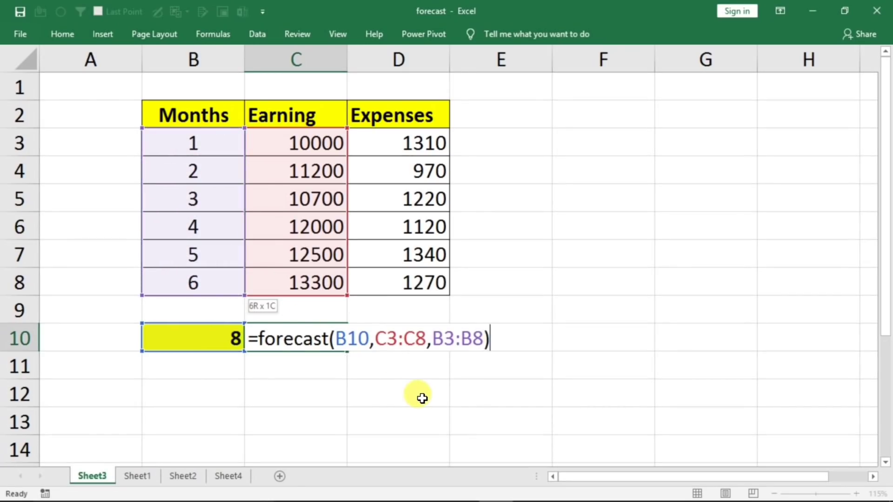
key(Return)
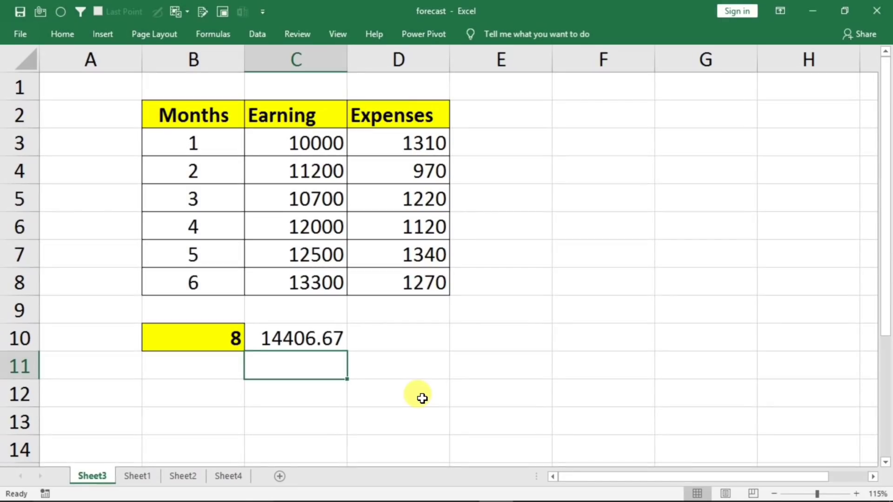
- Test the earnings forecast for other months by setting B10 to 7 and to 10
click(297, 339)
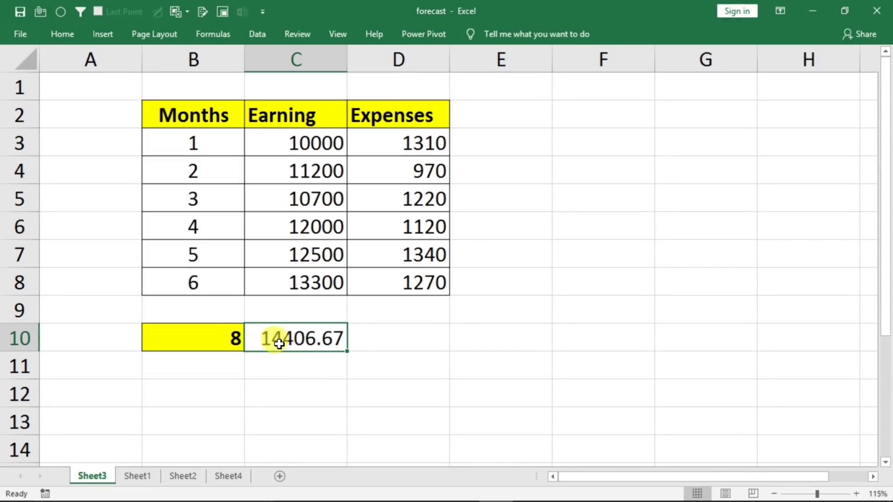
click(219, 335)
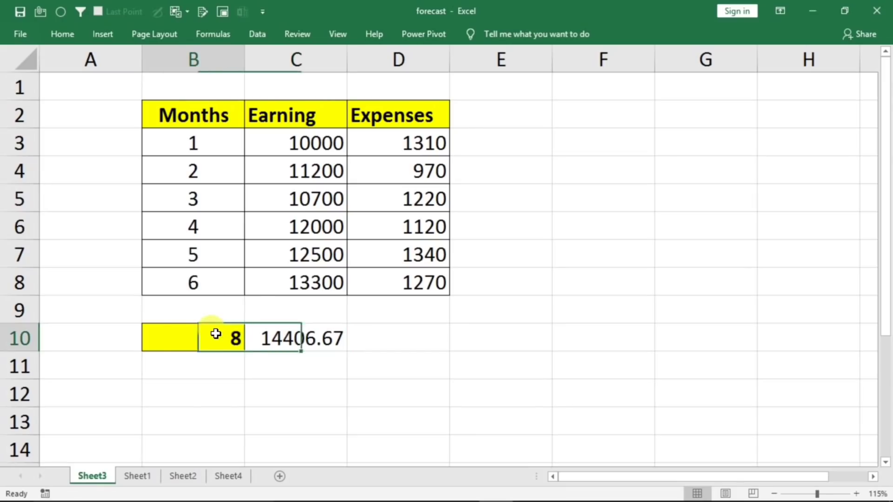
text(7)
click(239, 402)
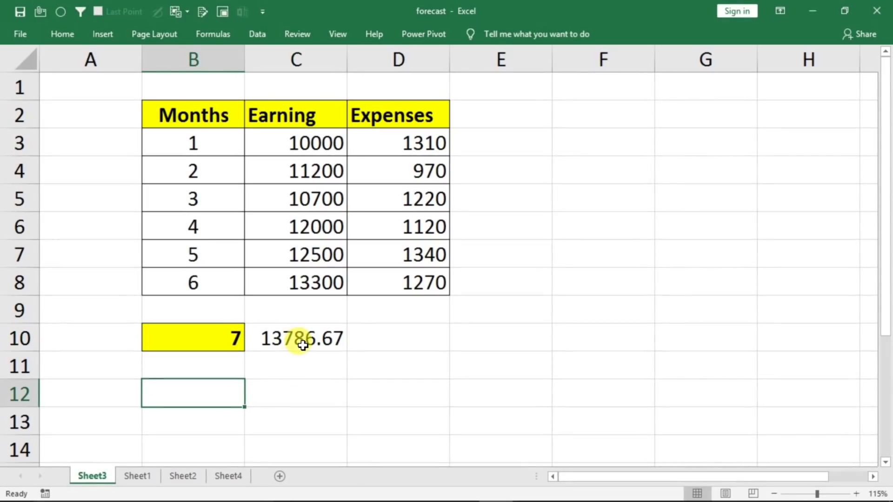
click(222, 339)
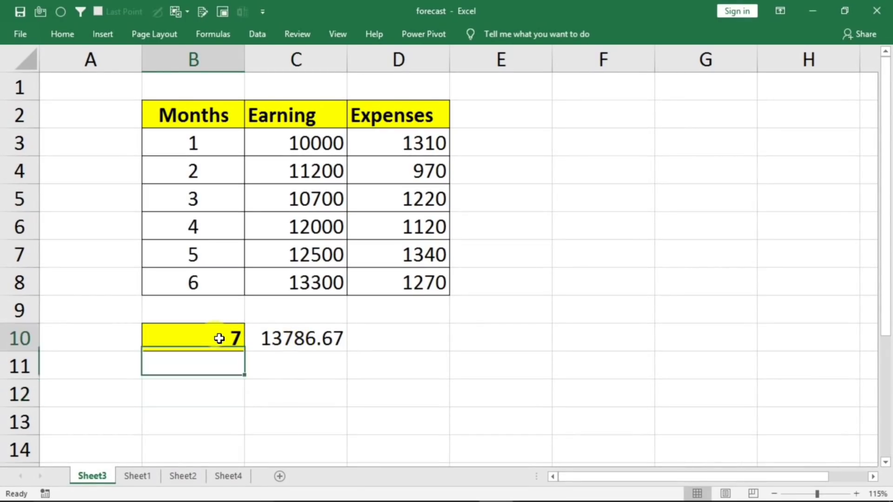
text(10)
click(254, 413)
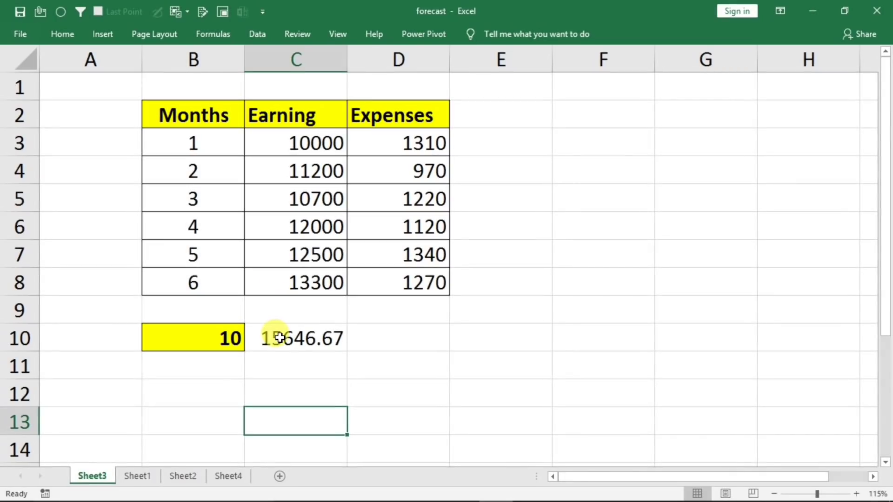
- Try the text jan as the target month in B10
click(189, 348)
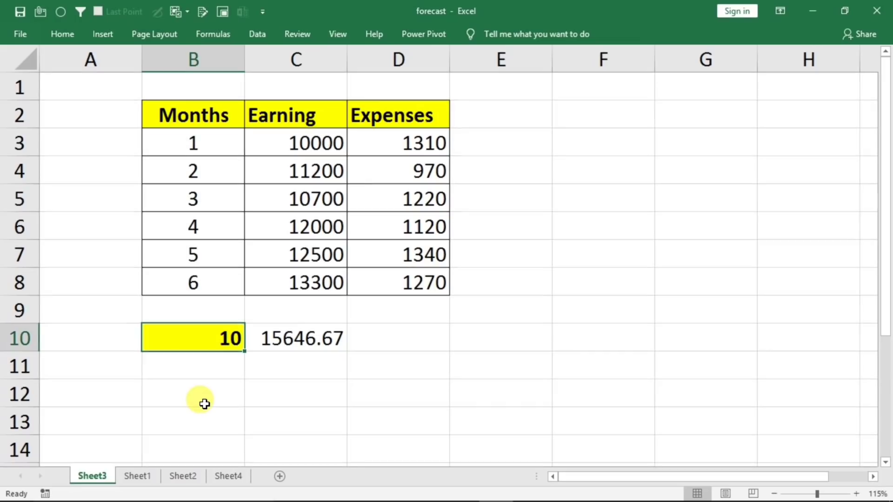
text(jan)
key(Return)
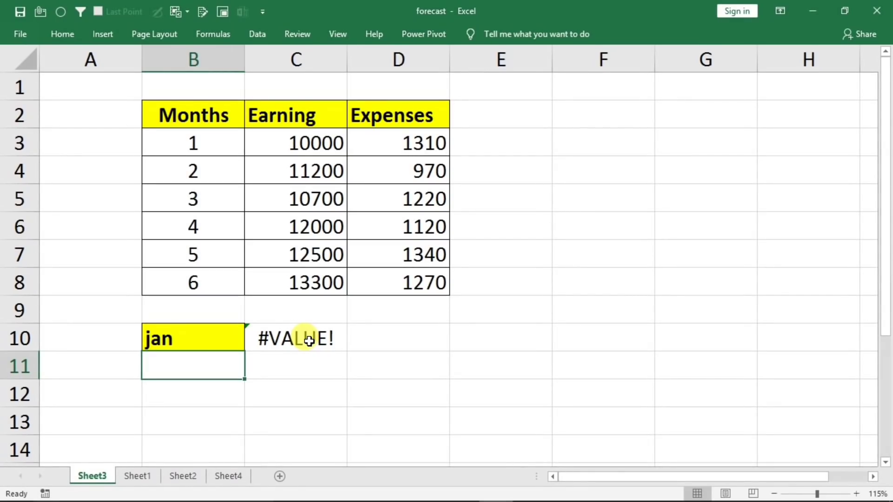
- Set the target month in B10 to 8
click(168, 342)
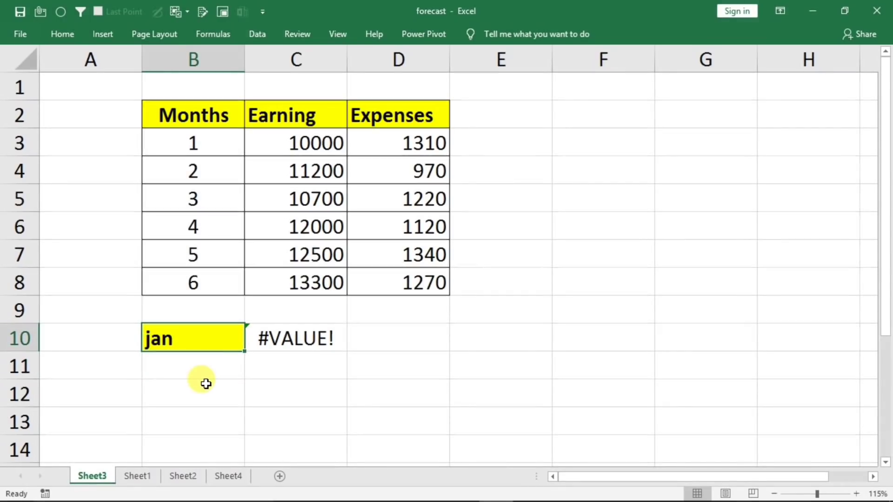
text(8)
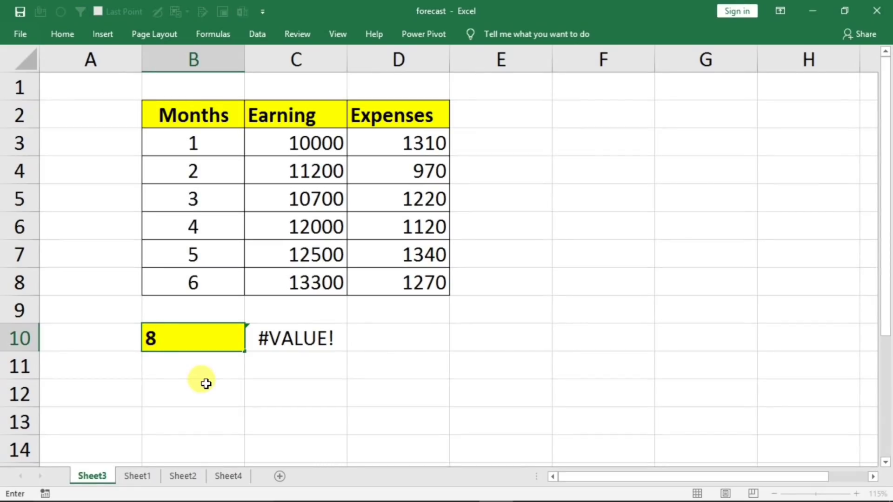
key(Return)
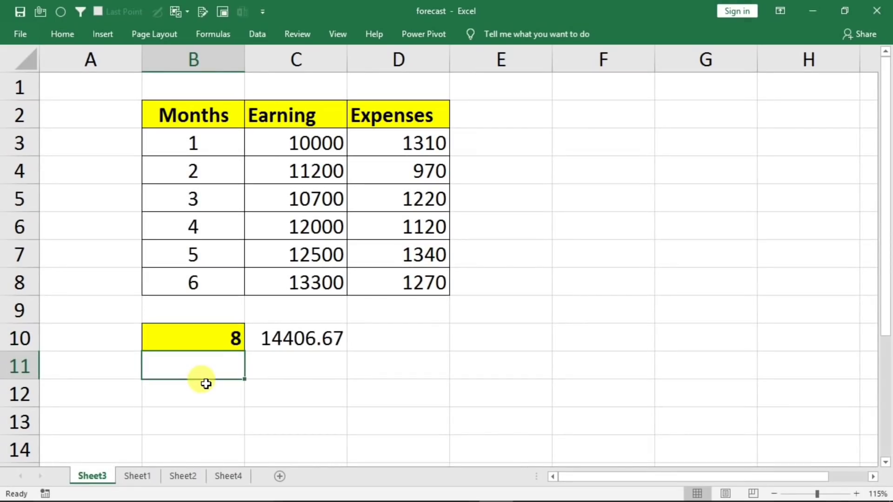
- Forecast the expenses for the month in B10 by entering =forecast(B10,D3:D8,B3:B8) in D10
click(403, 336)
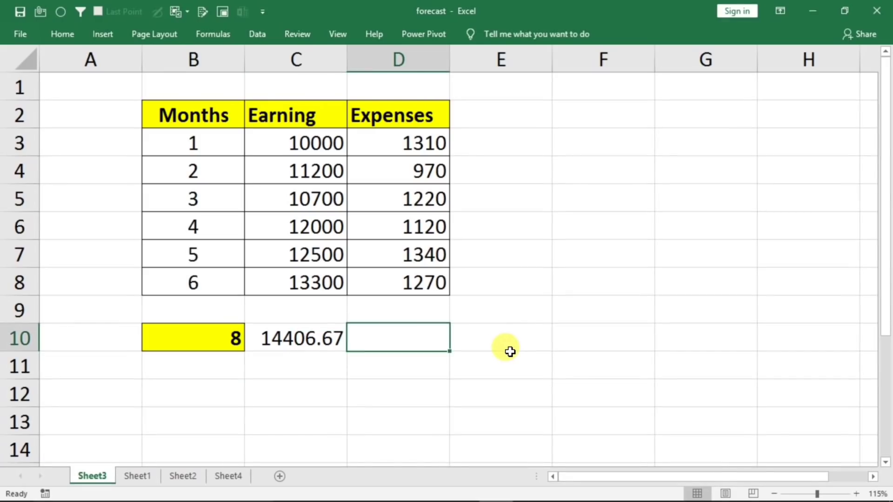
text(=)
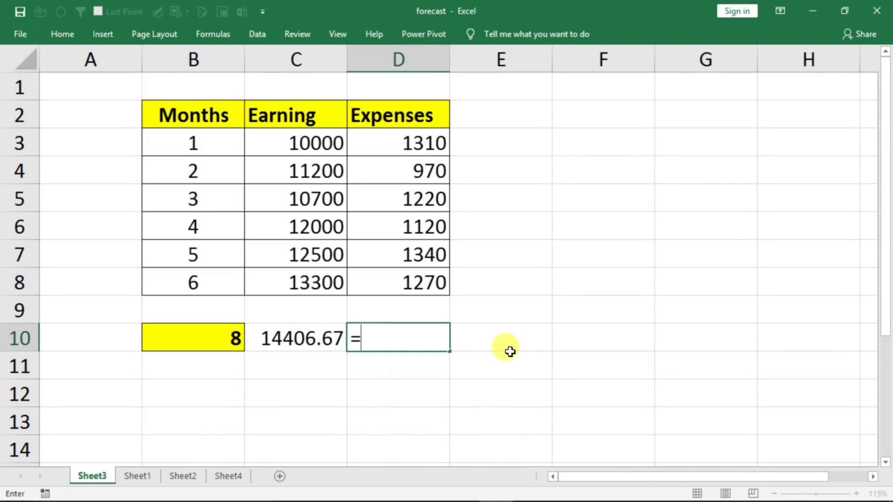
text(forecast()
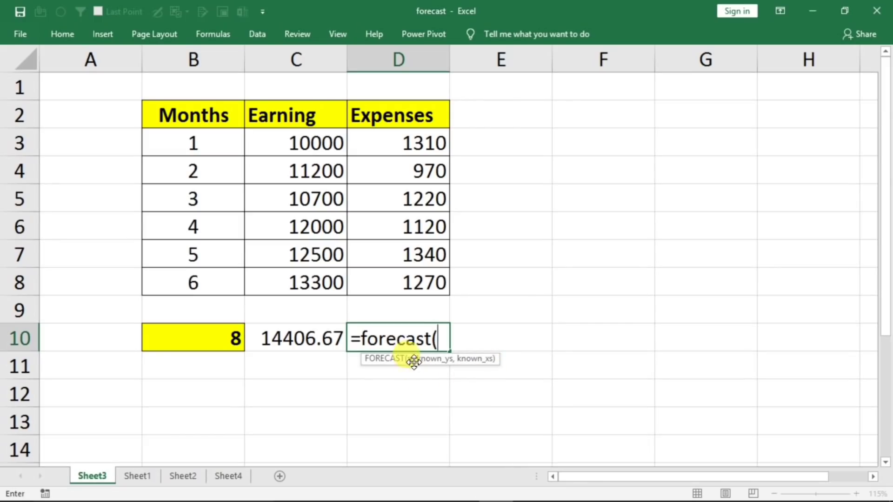
click(204, 342)
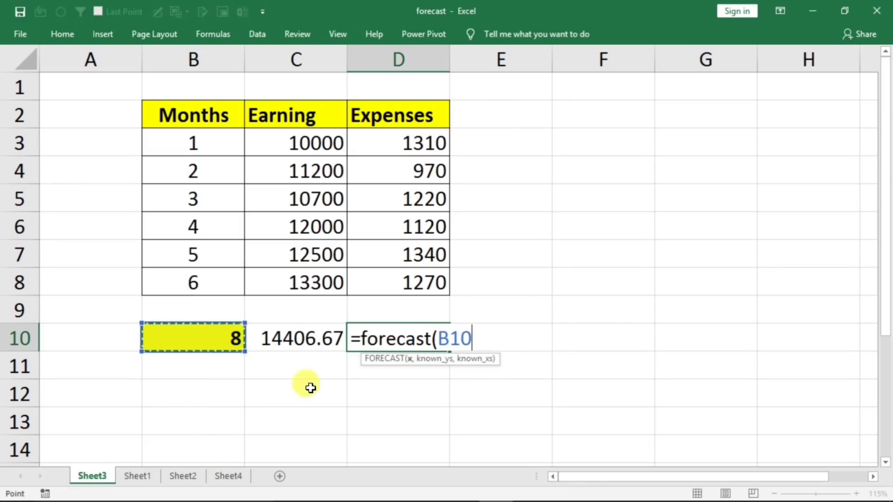
text(,)
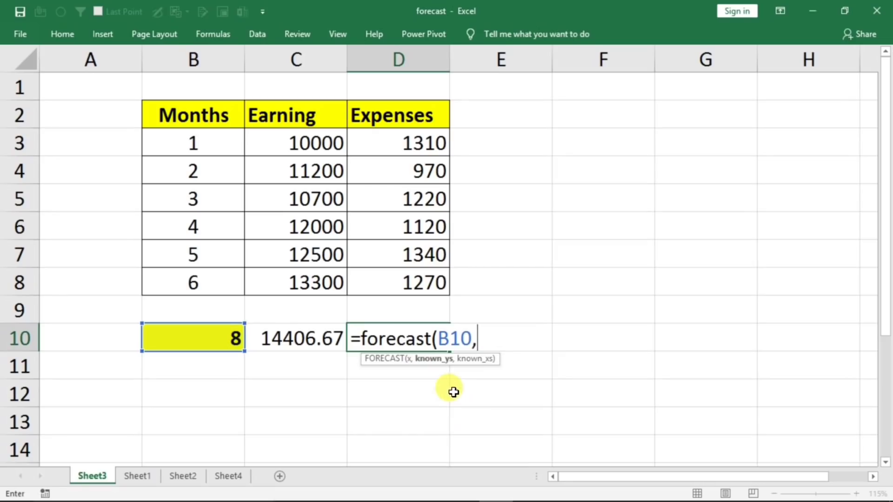
drag(394, 144, 373, 275)
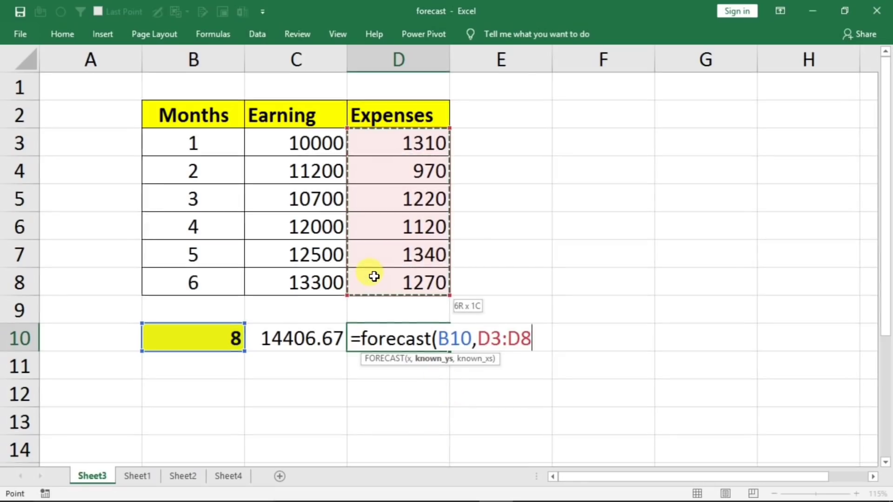
text(,)
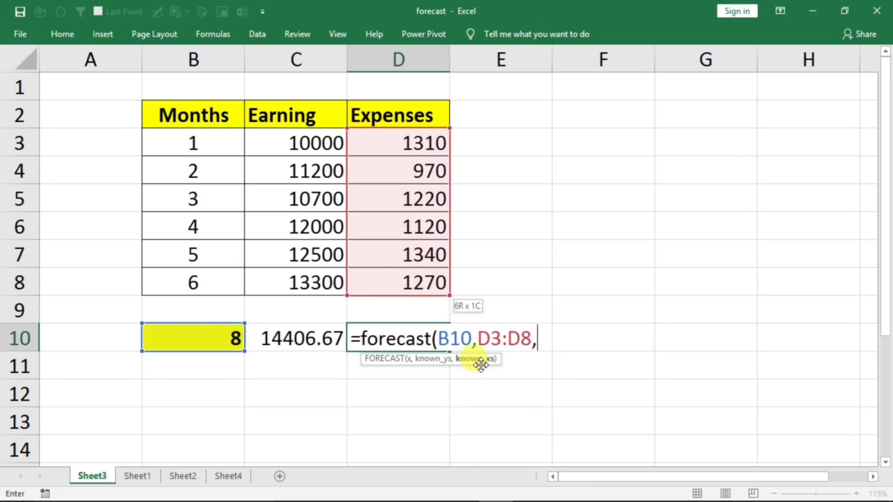
drag(186, 143, 178, 278)
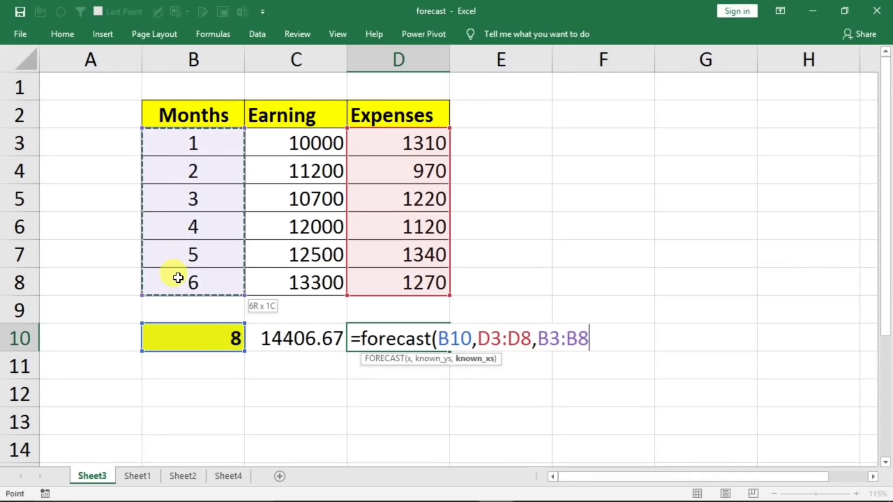
text())
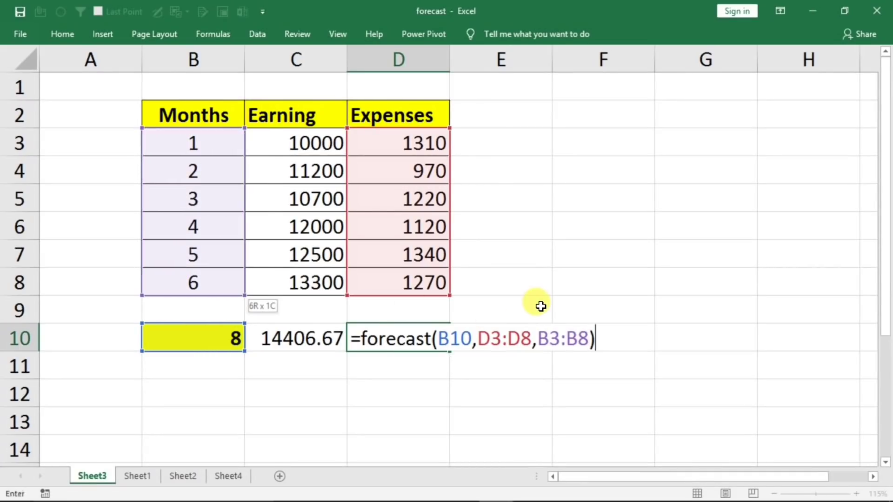
key(Return)
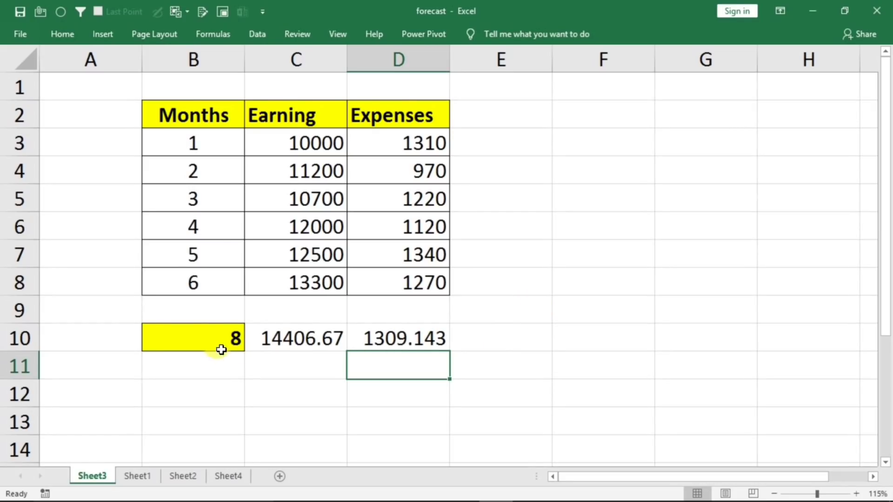
- Test both forecasts with the text jan as the target month in B10, and restore the month to 8
click(405, 341)
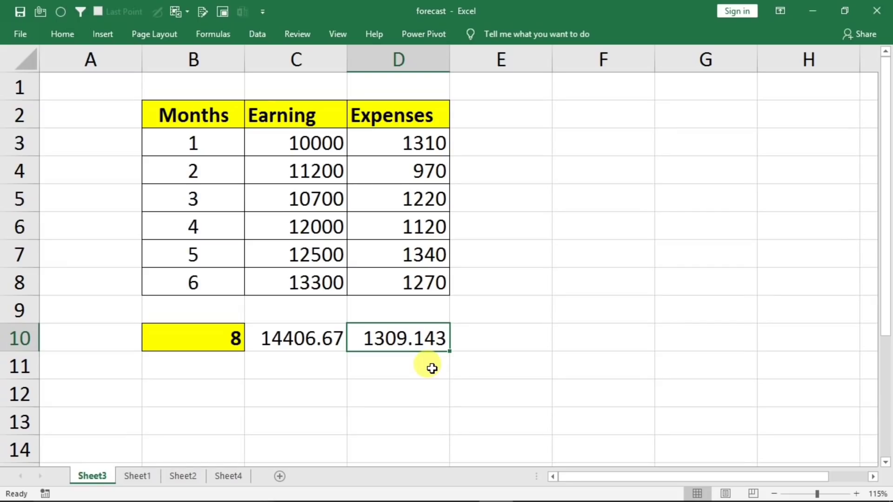
click(236, 339)
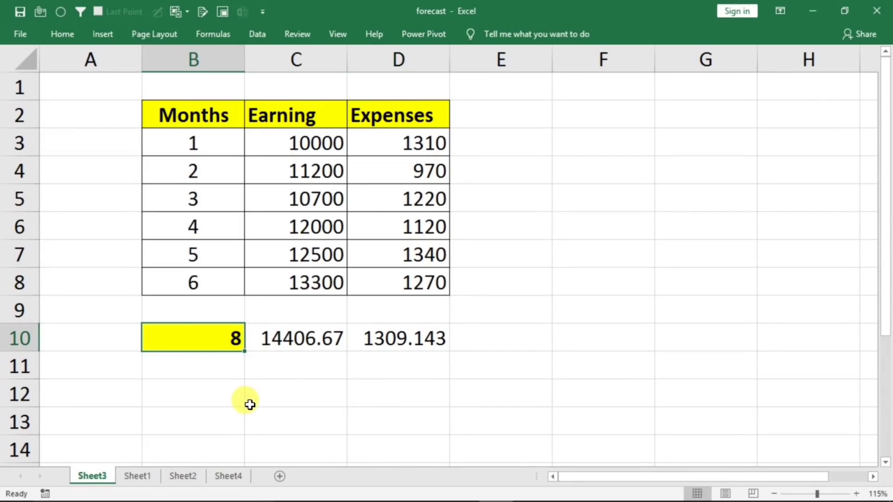
text(jan)
key(Return)
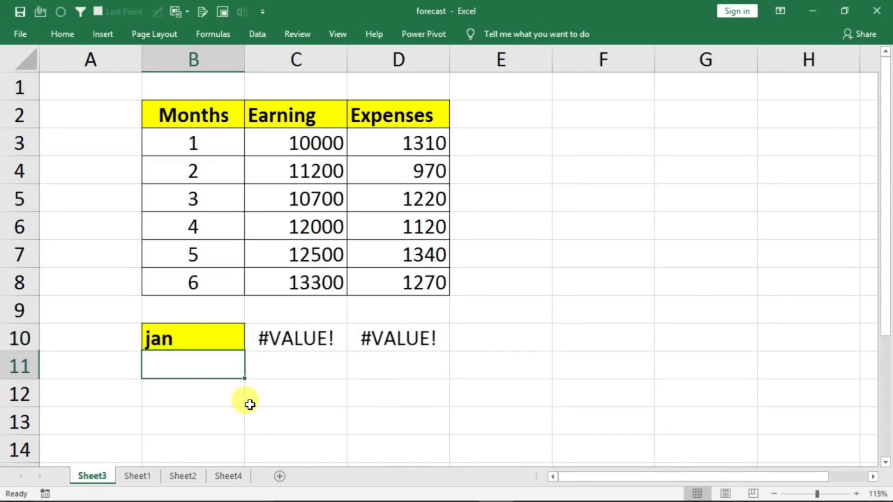
click(184, 348)
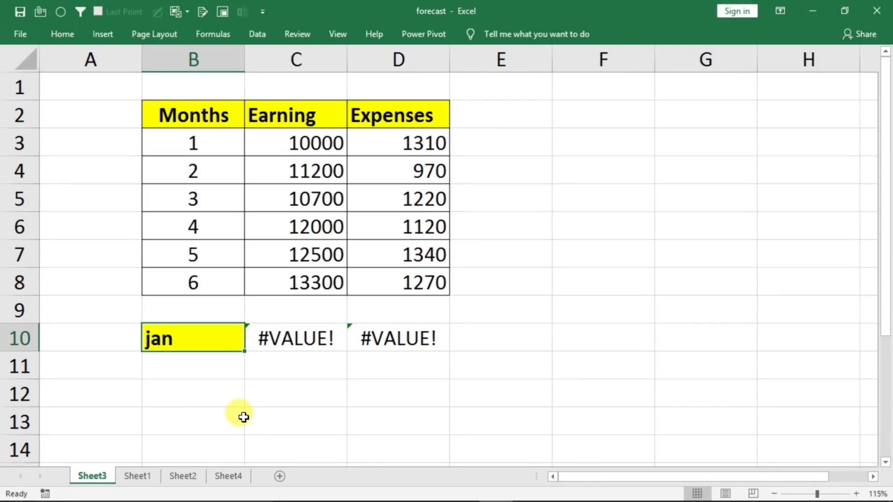
text(8)
key(Return)
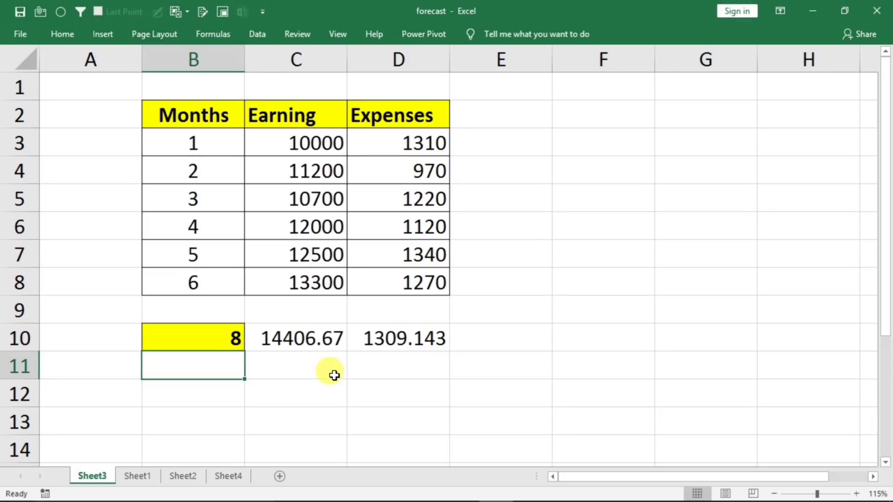
- Try single cells as the known values in the D10 expense forecast by changing its formula to =FORECAST(B10,D3,B3)
double_click(404, 343)
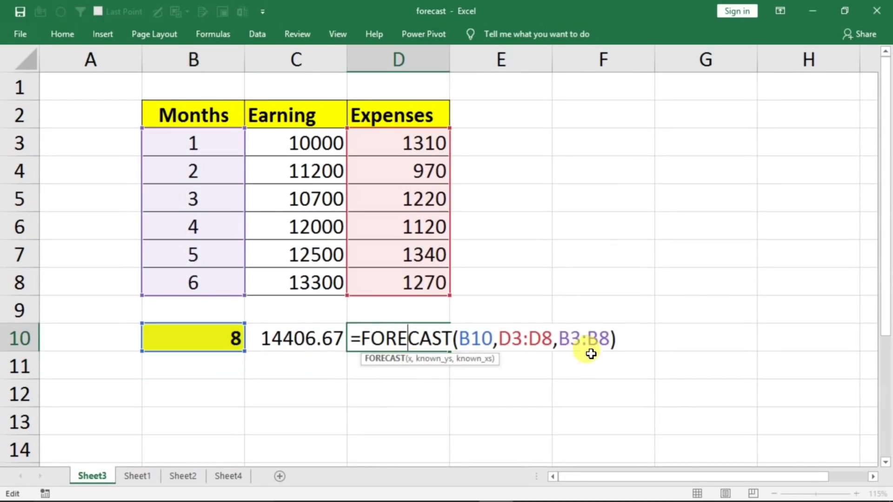
click(609, 339)
key(BackSpace)
key(BackSpace)
key(BackSpace)
key(BackSpace)
key(BackSpace)
key(BackSpace)
key(BackSpace)
key(BackSpace)
key(BackSpace)
key(BackSpace)
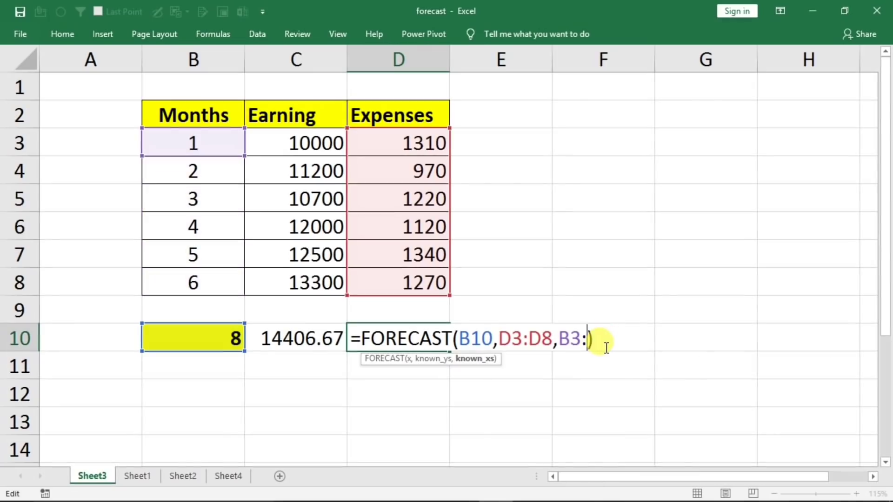
key(BackSpace)
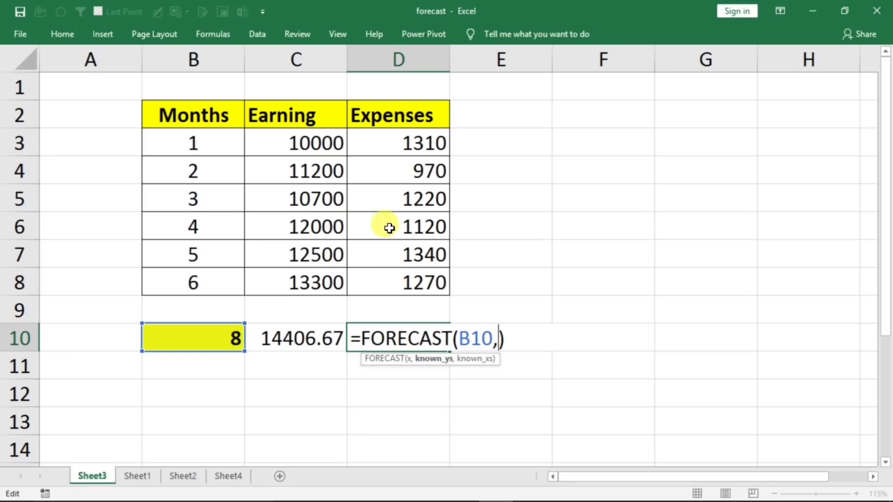
click(378, 144)
text(,)
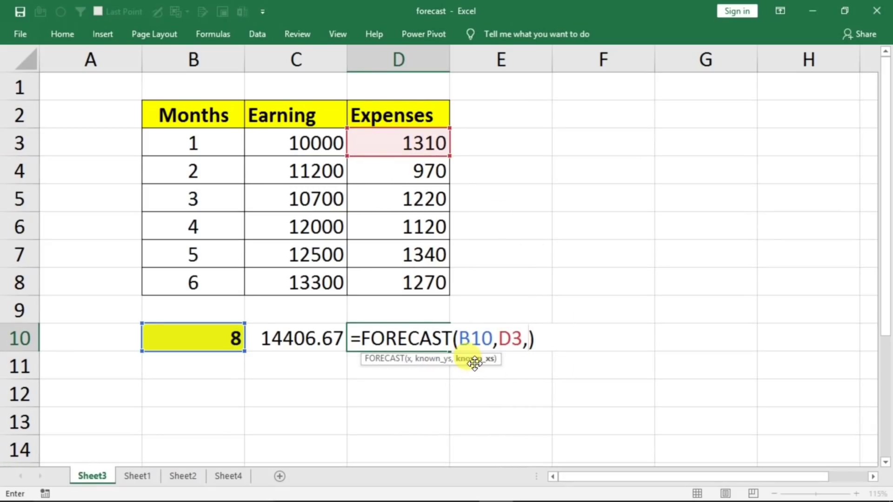
click(211, 146)
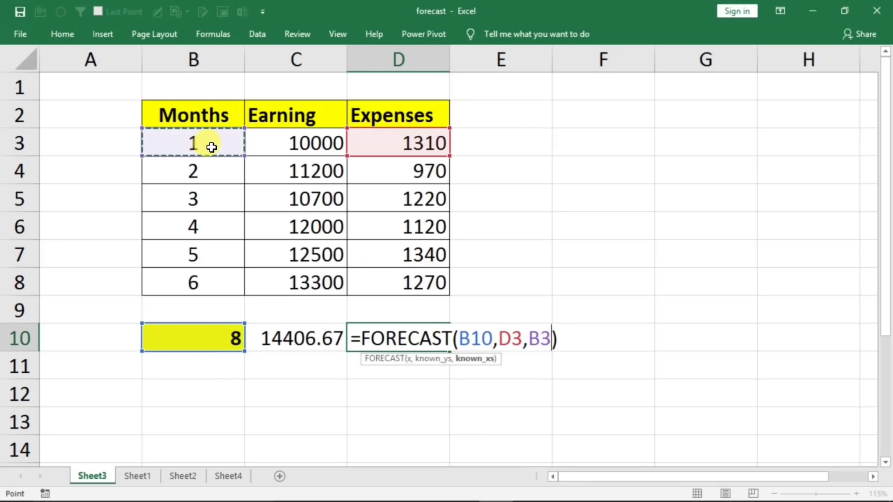
key(Return)
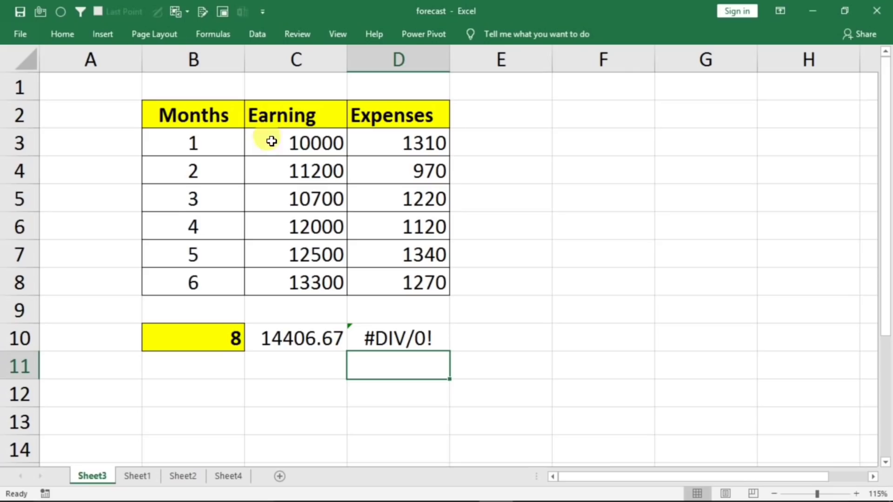
- Examine the expense forecast formula in D10 and the cells it references
click(413, 339)
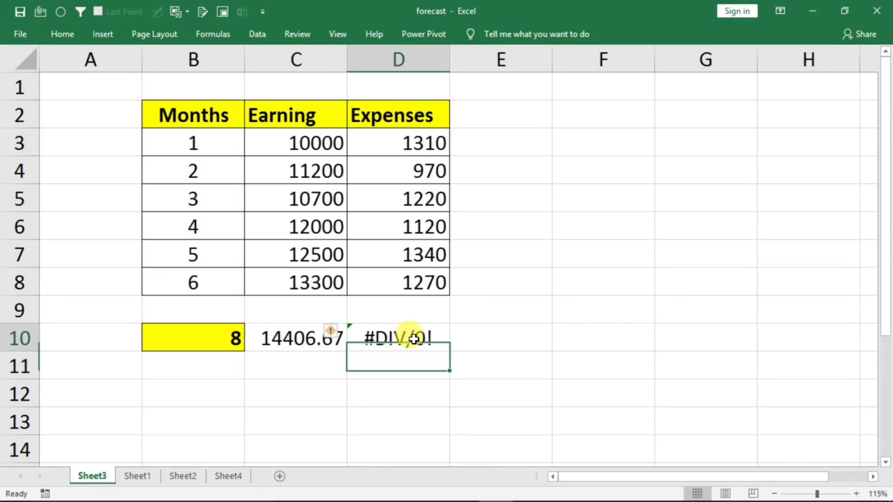
double_click(414, 340)
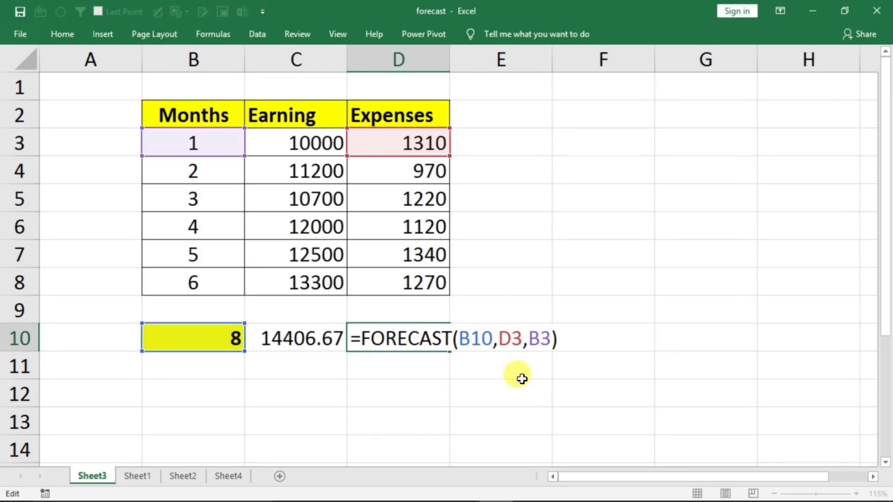
key(Return)
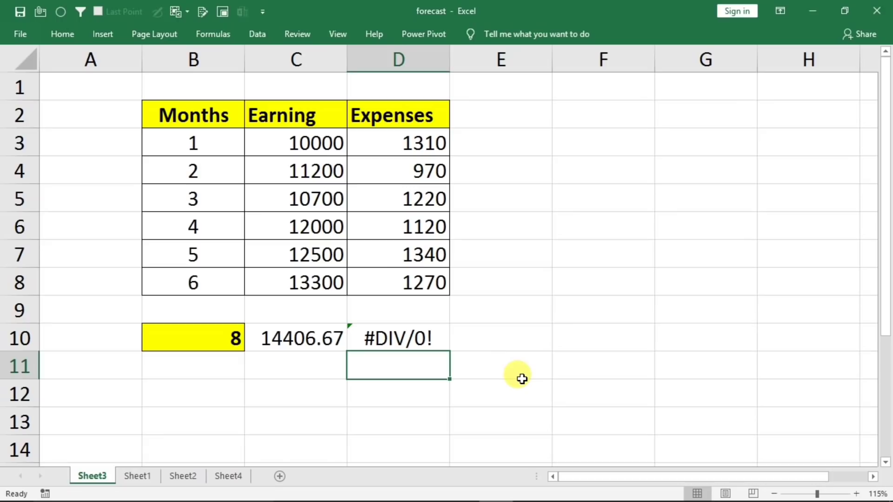
- Try known ranges of unequal length in D10 by changing the formula to =FORECAST(B10,D3:D8,B3:B7)
click(427, 341)
double_click(427, 340)
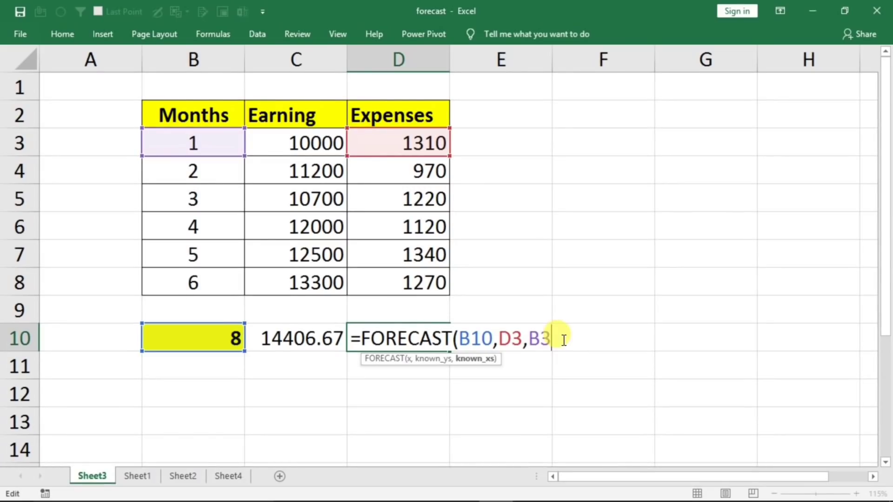
key(BackSpace)
key(BackSpace)
key(BackSpace)
key(BackSpace)
key(BackSpace)
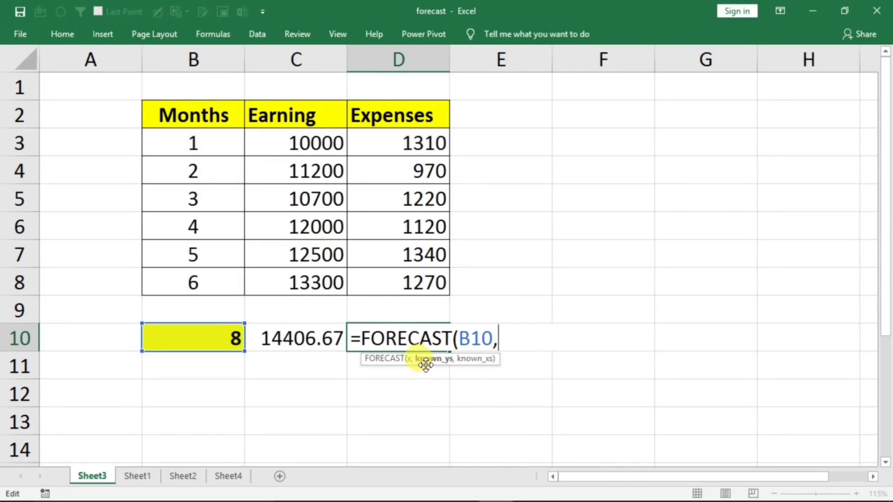
drag(395, 144, 396, 277)
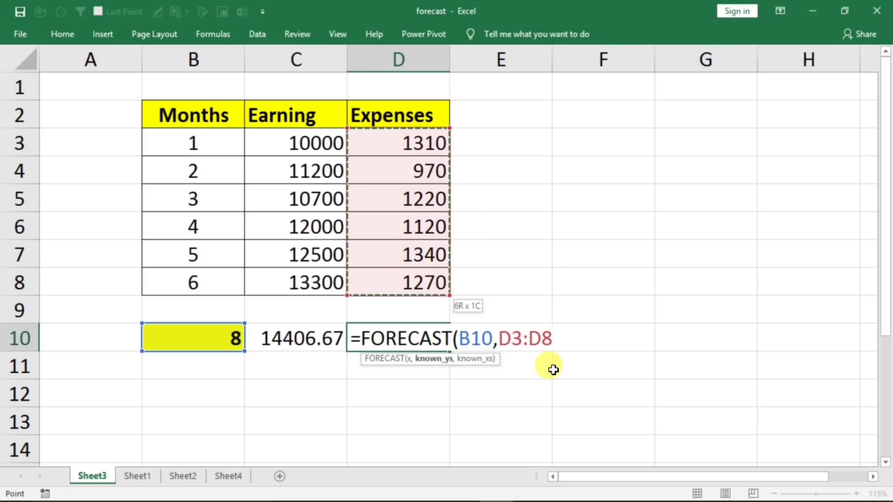
text(,)
drag(199, 134, 187, 253)
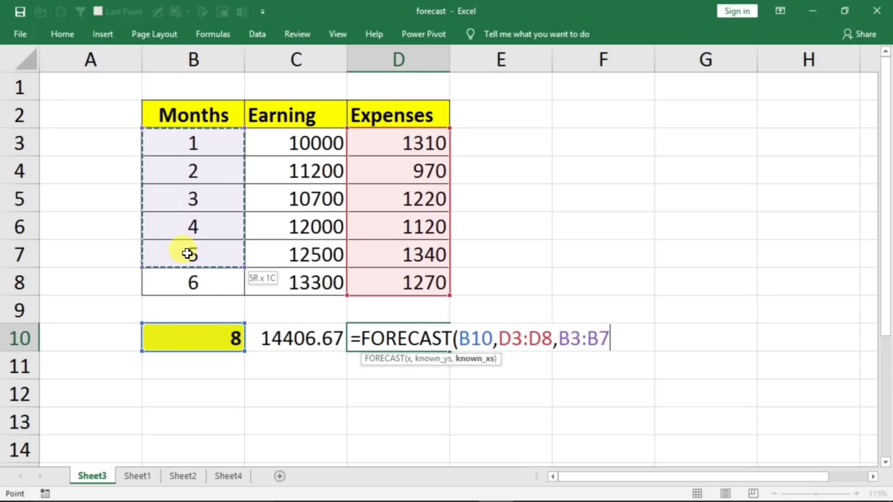
key(Return)
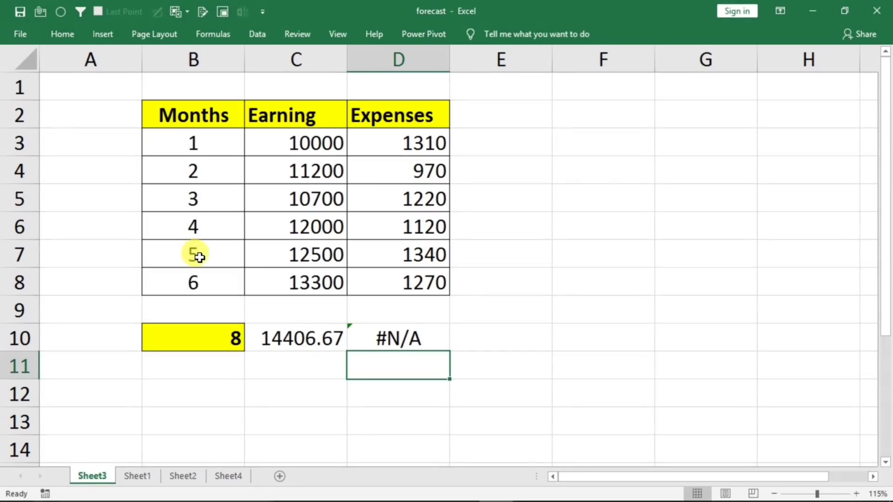
- Correct the known months range in the D10 forecast formula to B3:B8, matching the expenses range D3:D8
double_click(419, 339)
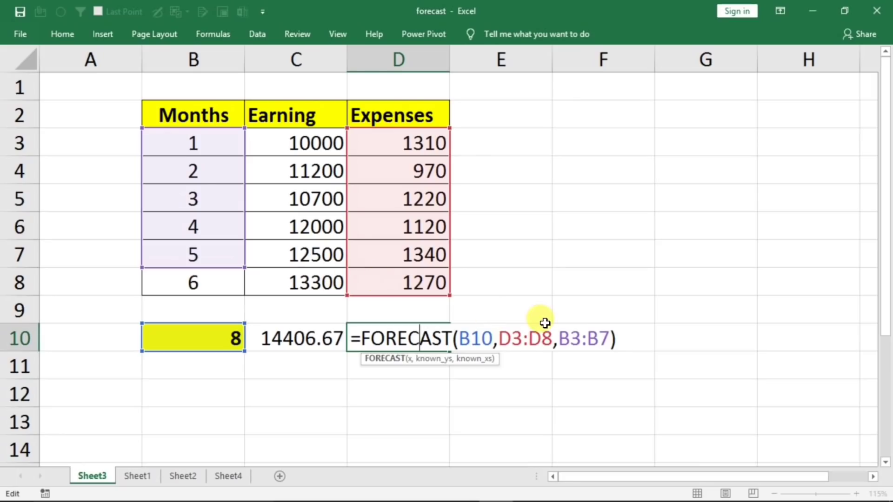
click(620, 341)
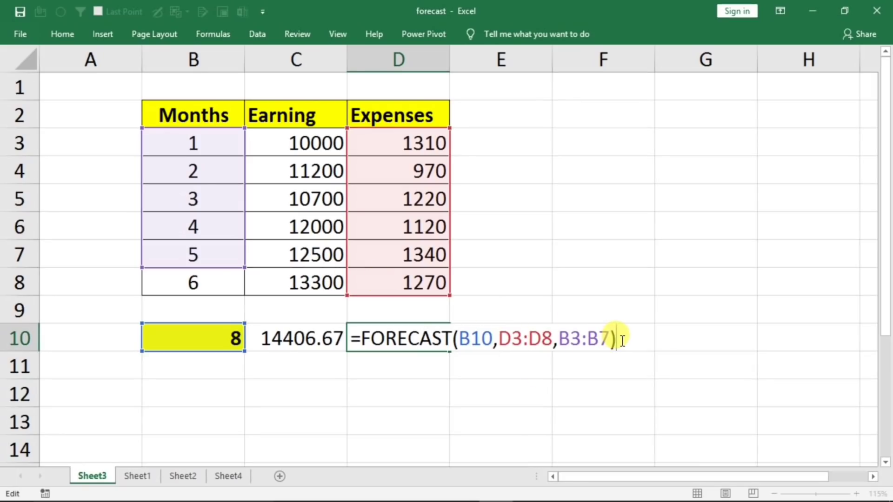
key(BackSpace)
key(BackSpace)
key(BackSpace)
key(BackSpace)
key(BackSpace)
key(BackSpace)
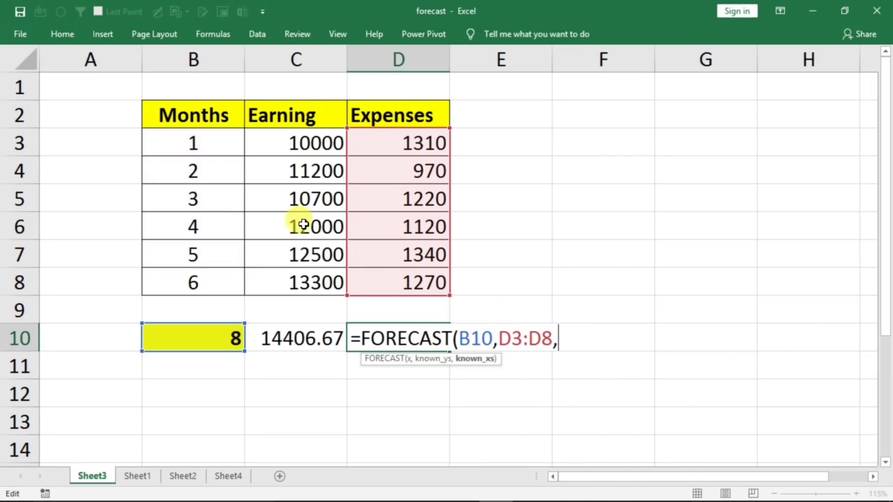
drag(149, 140, 176, 280)
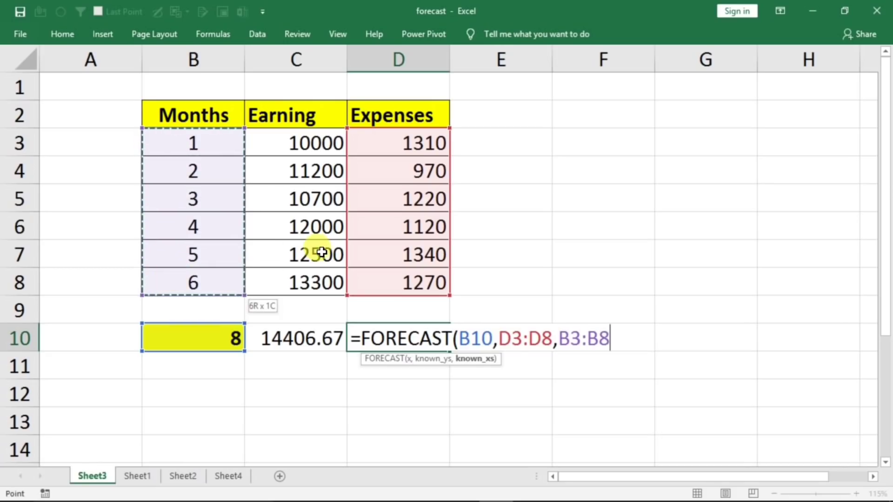
key(Return)
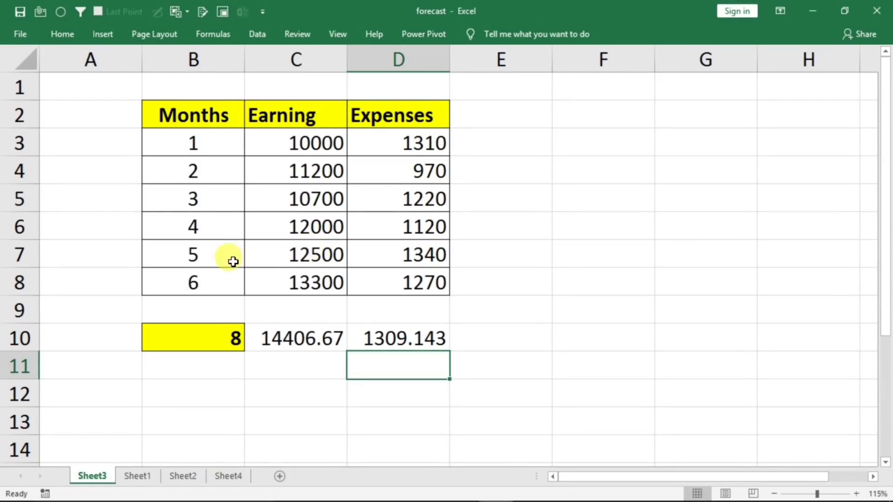
- Clear the contents of B10:D11, removing the target month and both forecast formulas
drag(227, 336, 389, 352)
key(Delete)
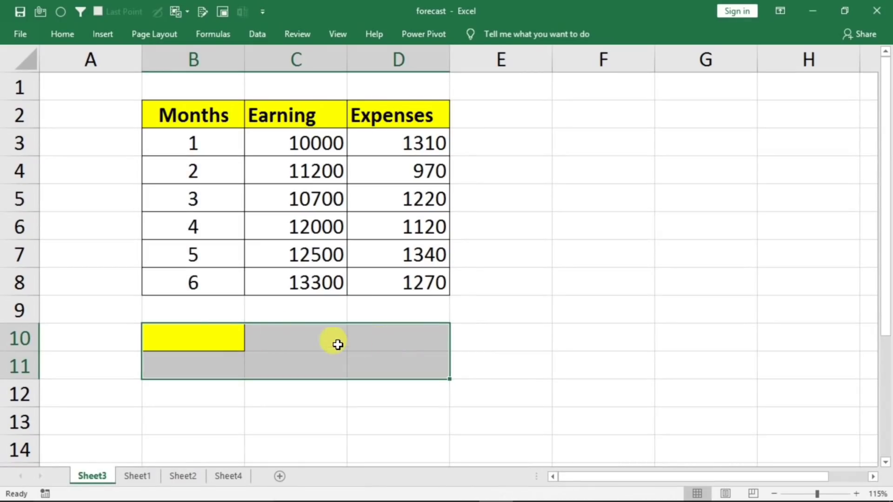
- Enter the target months 7, 8 and 9 in cells B10 to B12
click(206, 329)
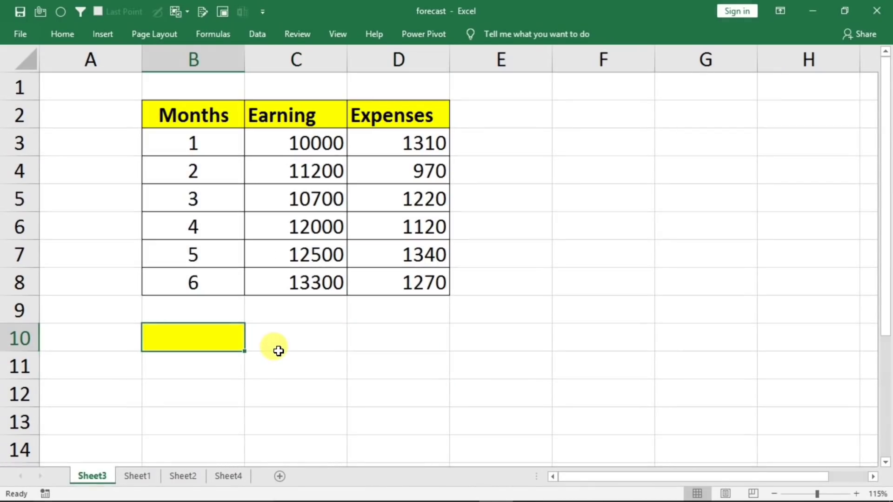
text(7)
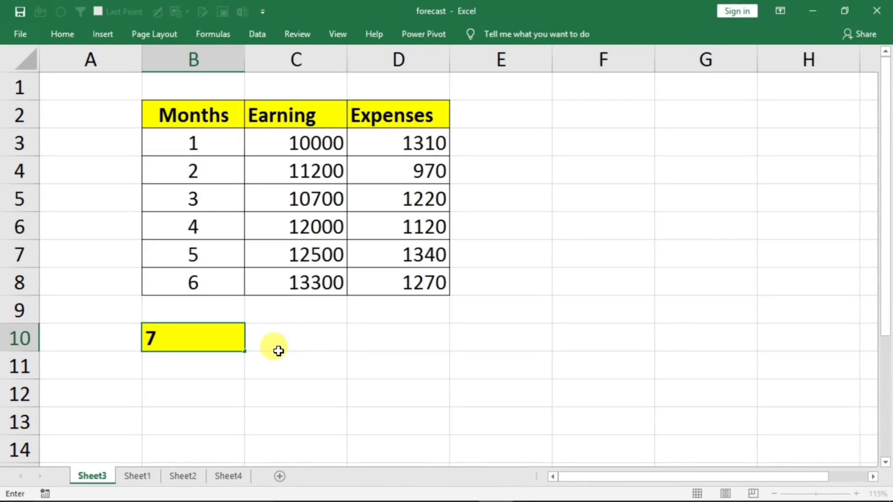
key(Return)
text(8)
key(Return)
text(9)
key(Return)
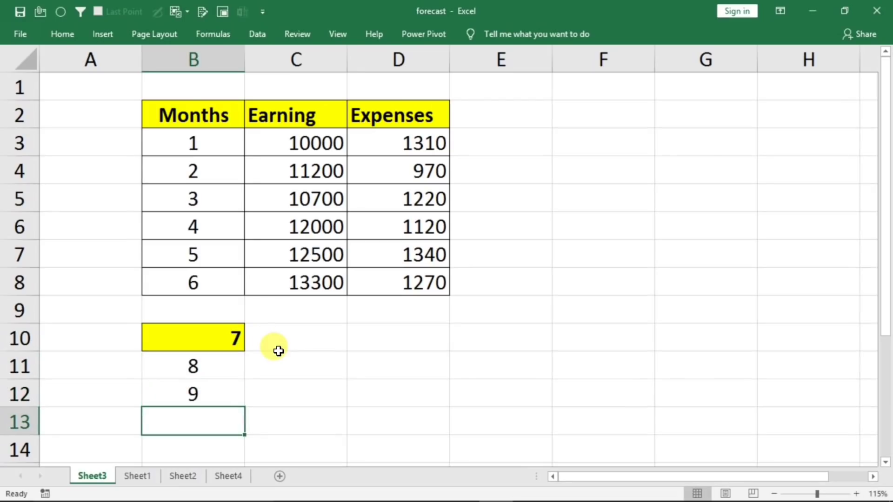
key(Up)
- Forecast the month 7 earnings in C10 with =FORECAST(B10,$C$3:$C$8,$B$3:$B$8), using absolute references for both known ranges
click(295, 341)
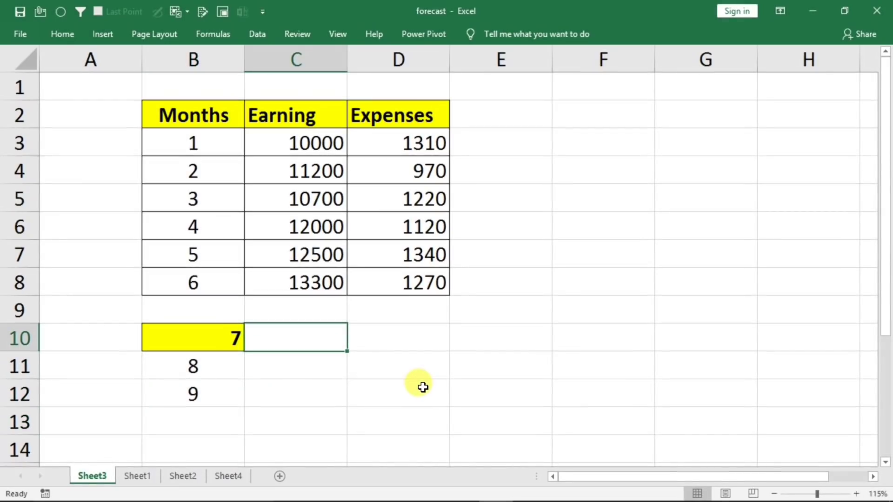
text(=forecast()
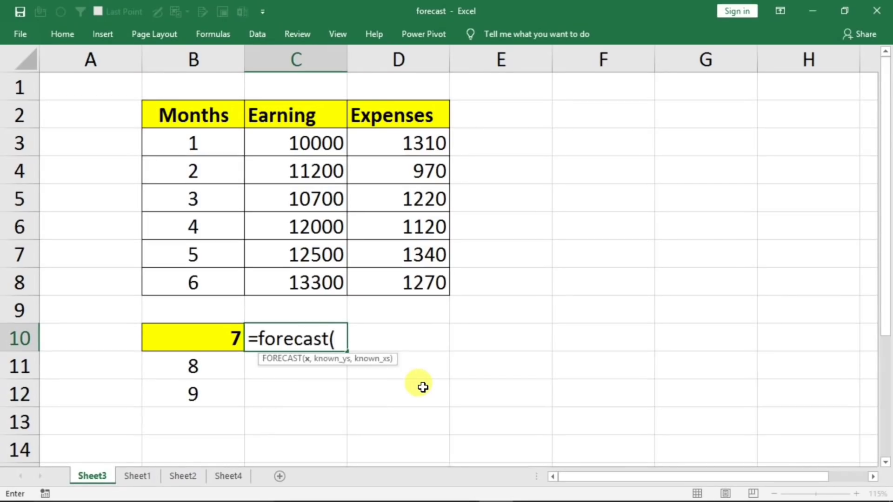
click(194, 343)
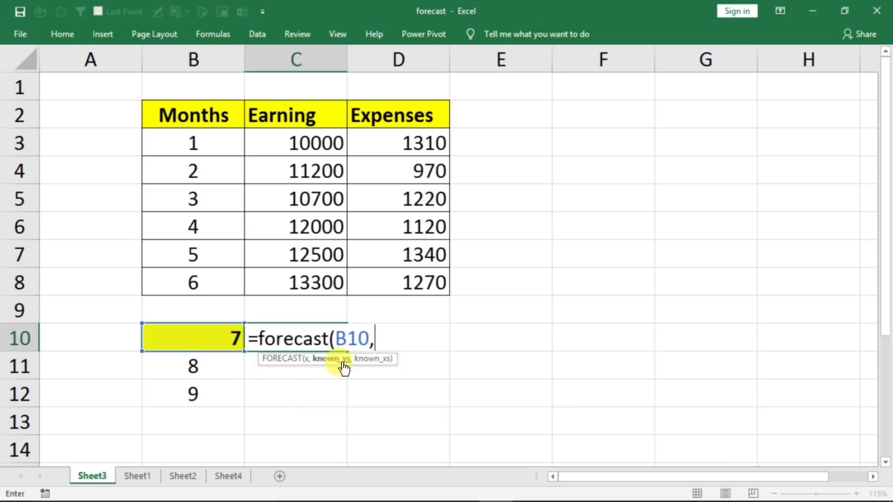
drag(297, 141, 295, 275)
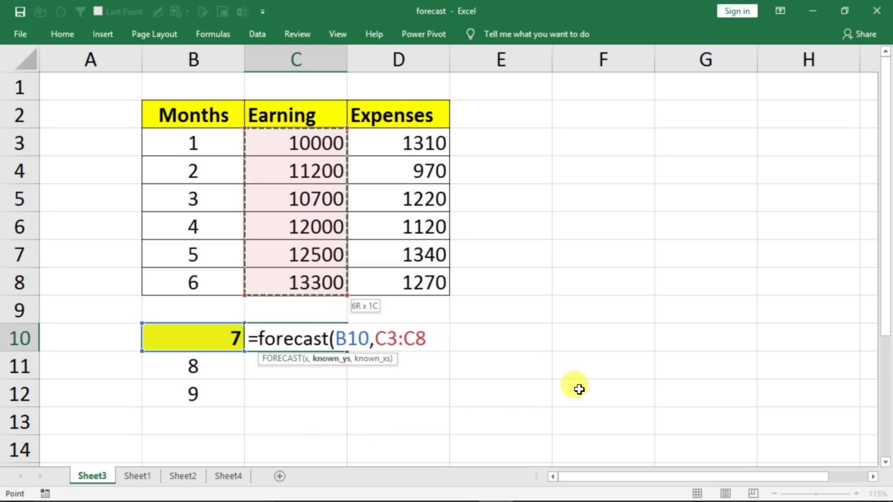
key(F4)
text(,)
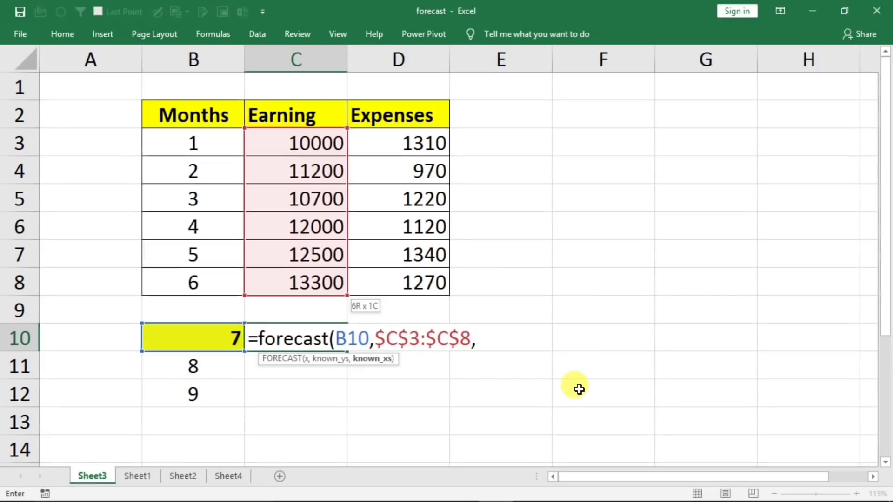
drag(205, 145, 197, 283)
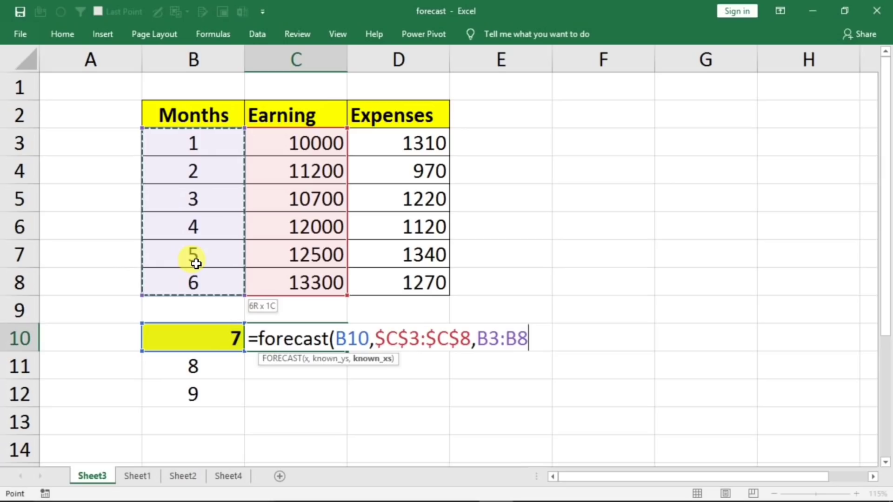
key(F4)
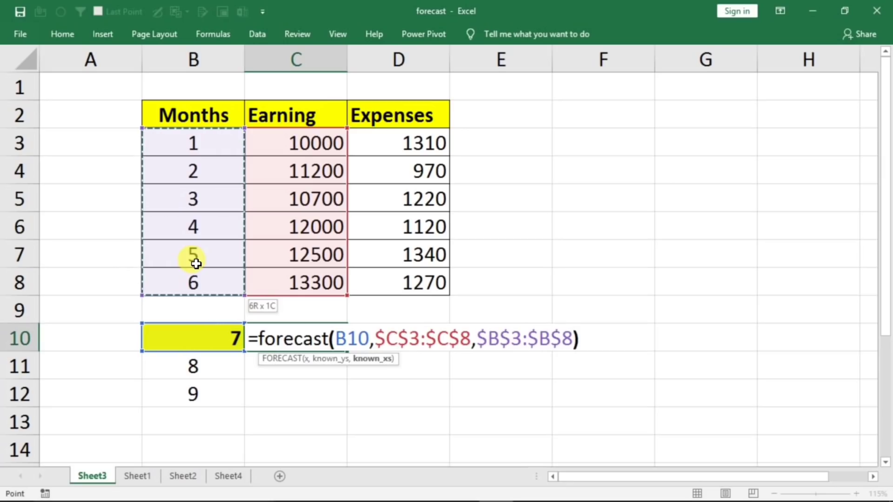
text())
key(Return)
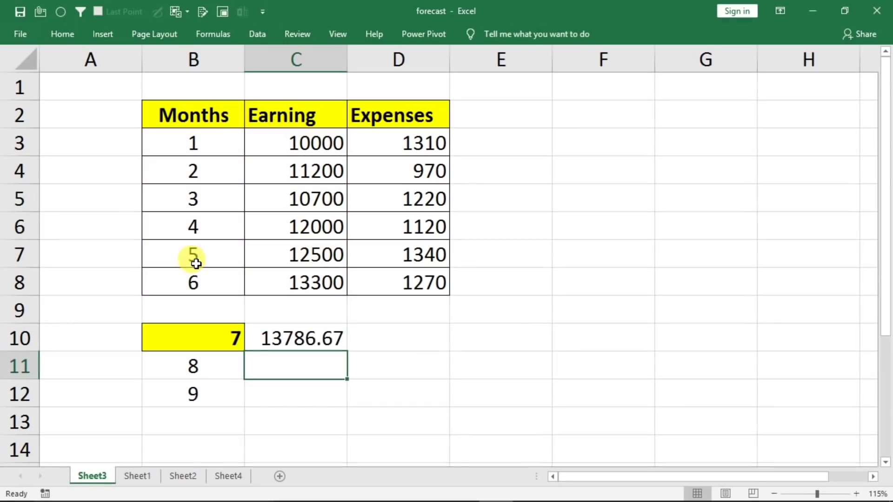
- Fill the C10 earnings forecast formula down to C12 for months 8 and 9
click(316, 344)
click(351, 349)
click(332, 345)
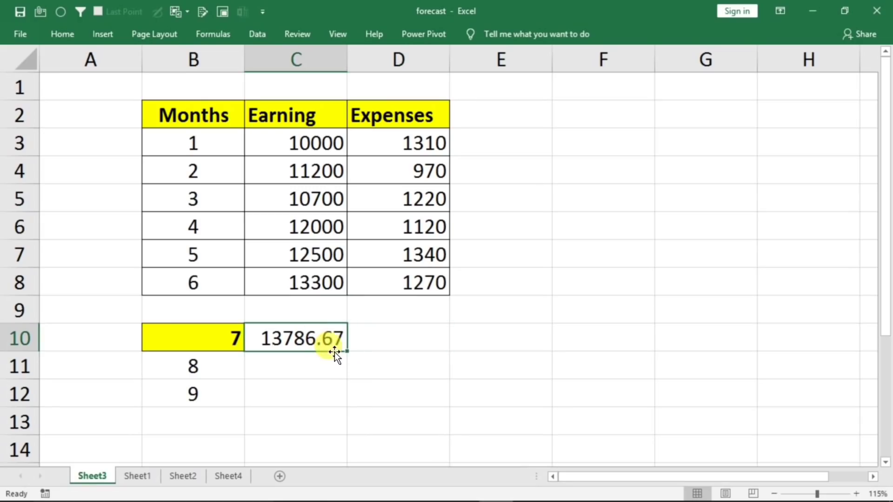
drag(344, 348, 342, 400)
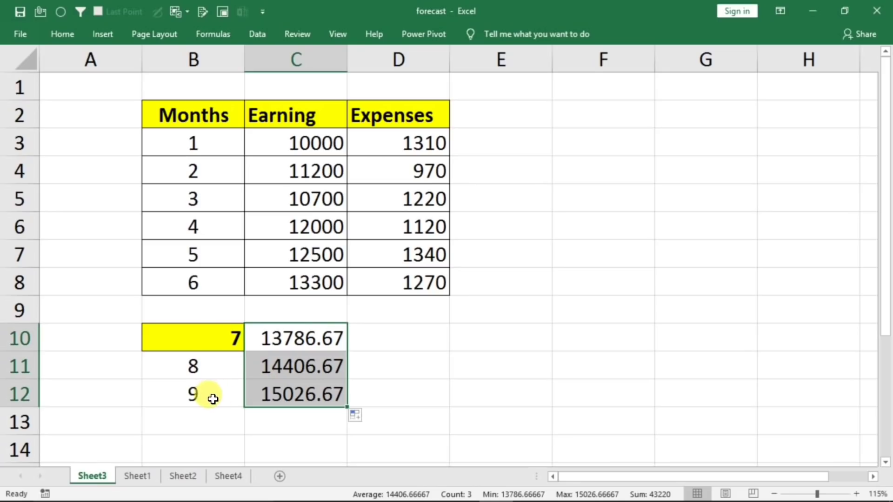
- Extend the months and earnings forecasts in B11:C12 down to row 14, covering months 10 and 11
drag(202, 369, 269, 393)
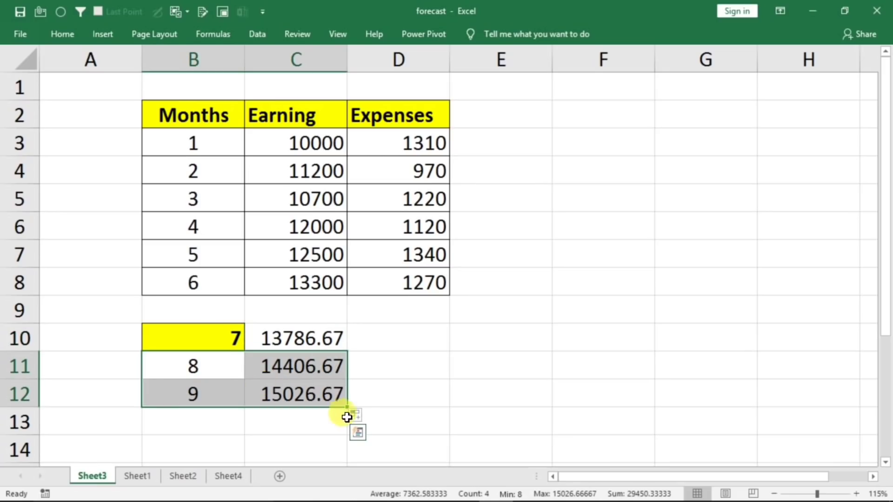
drag(347, 409, 343, 461)
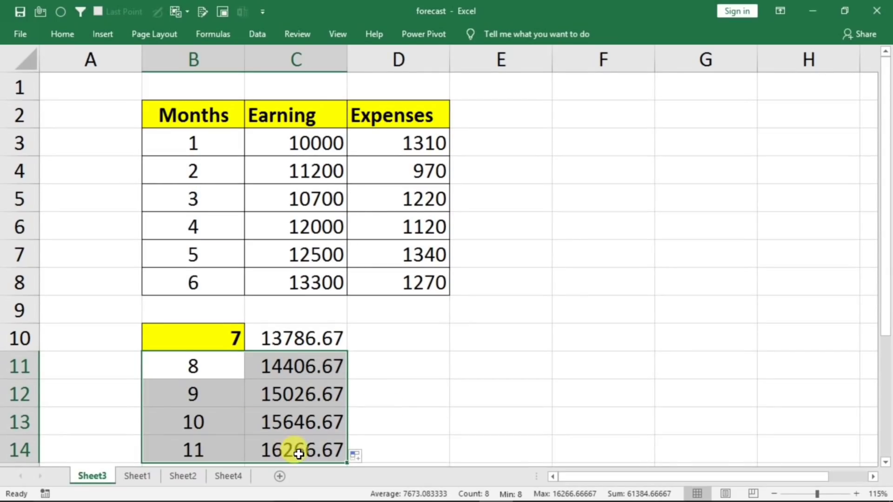
scroll(299, 453, down, 1)
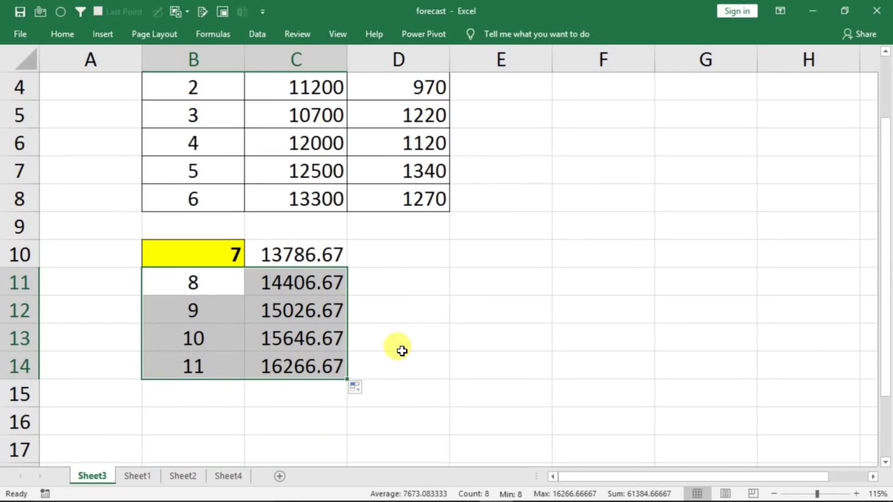
scroll(437, 332, up, 1)
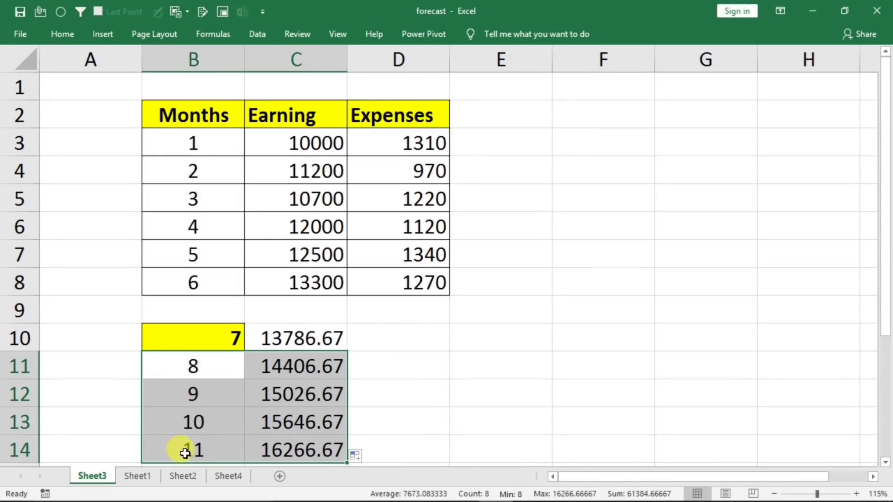
- On Sheet2, enter the target date 15/1/2020 in B13 below the daily sales dates
click(181, 476)
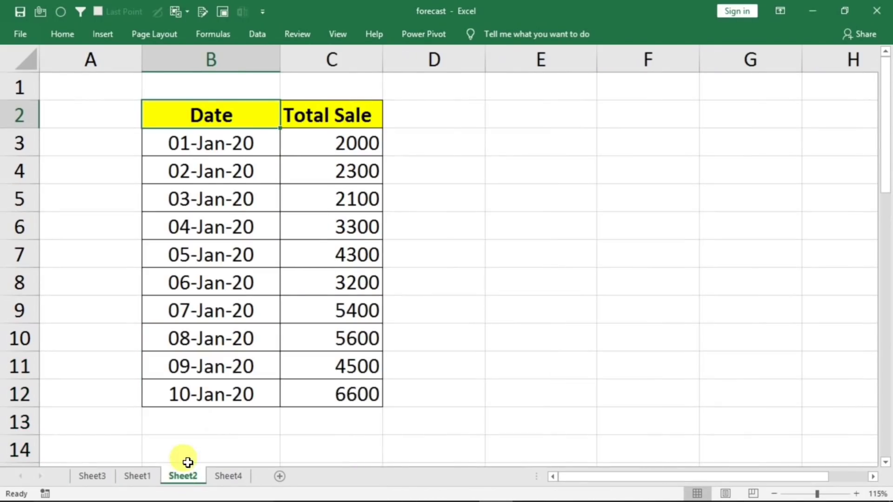
click(144, 477)
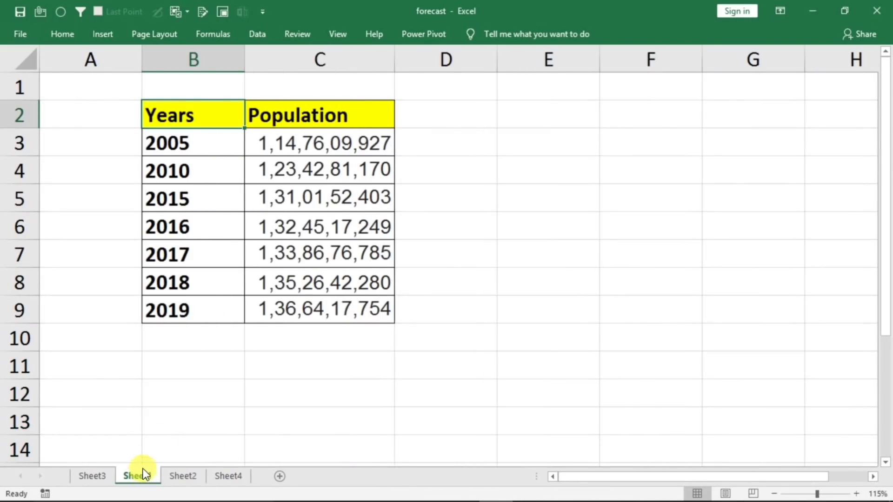
click(181, 476)
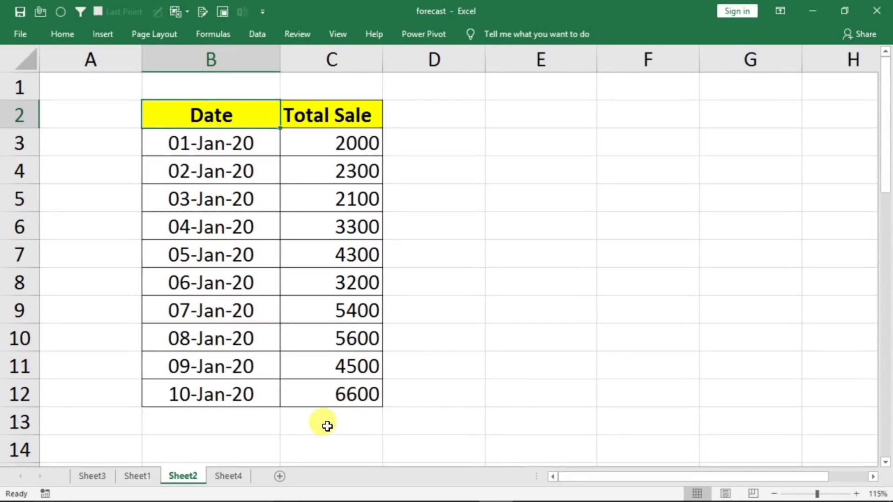
click(222, 397)
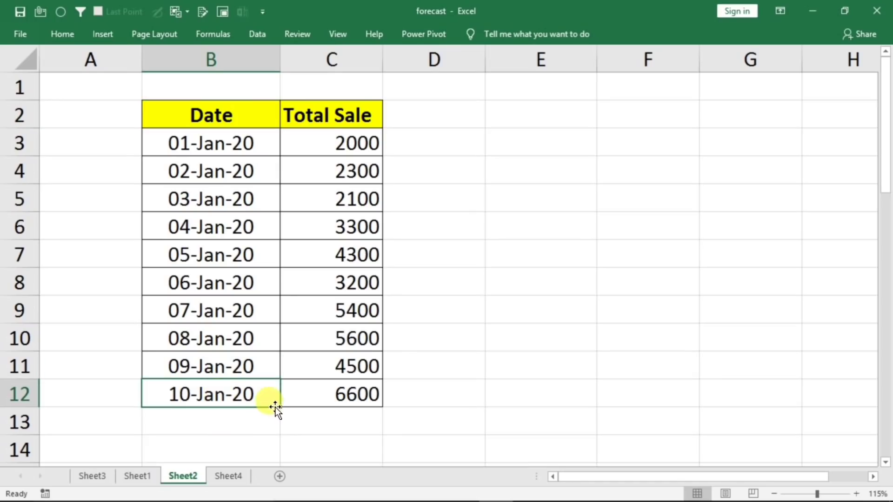
click(186, 422)
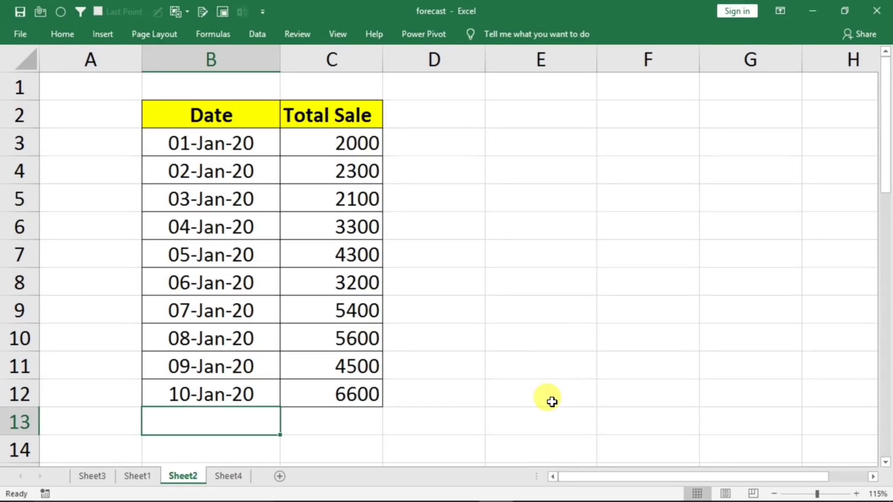
text(15/1/2020)
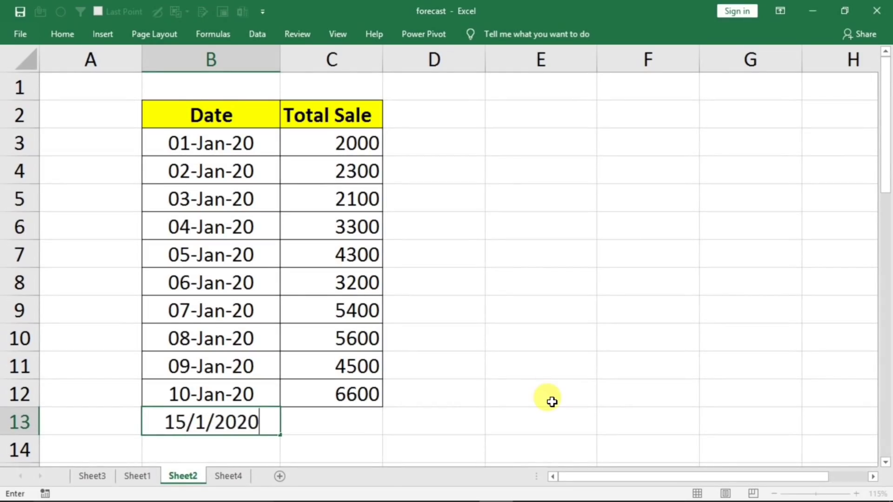
key(Return)
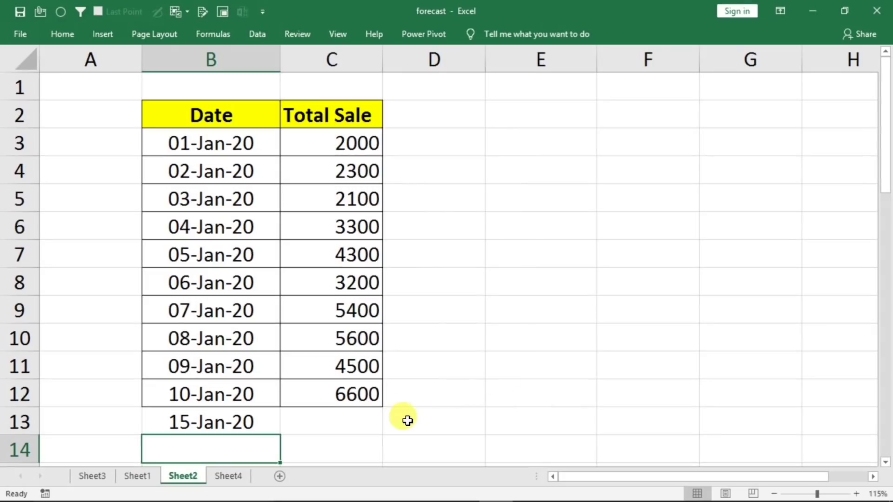
- Forecast the total sale for the target date in C13 with =FORECAST(B13,C3:C12,B3:B12)
click(340, 417)
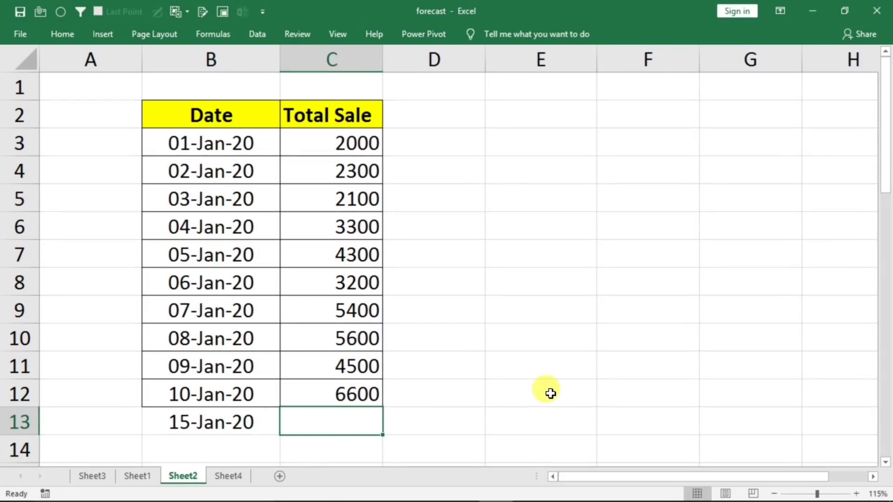
text(=f)
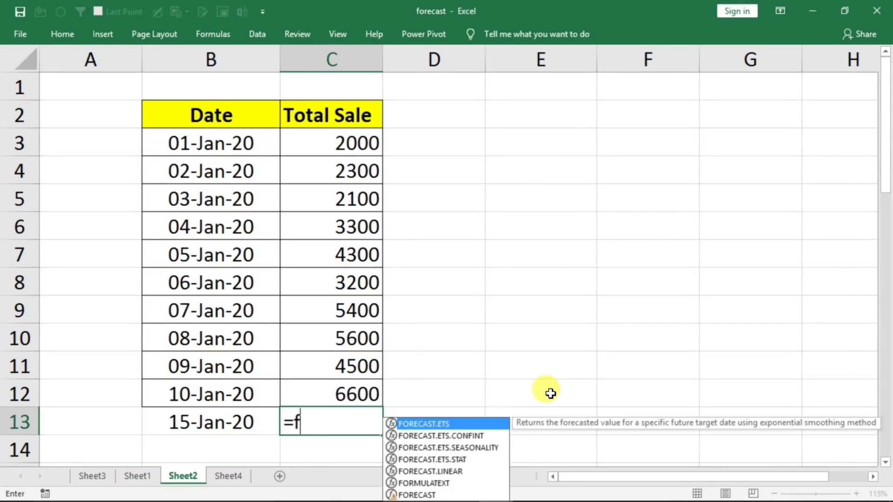
text(orecast()
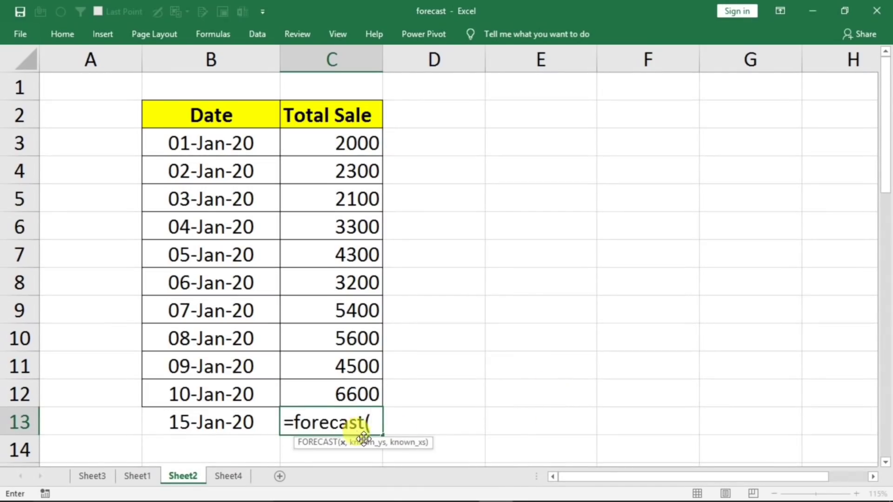
click(184, 422)
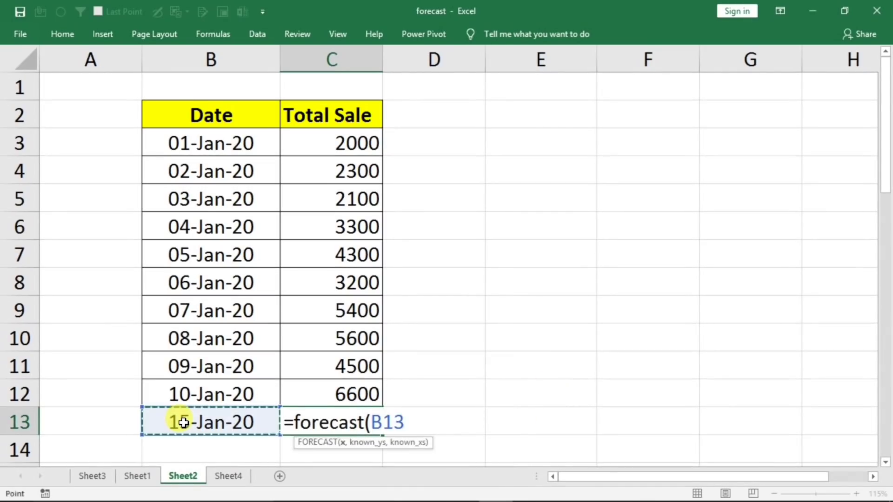
text(,)
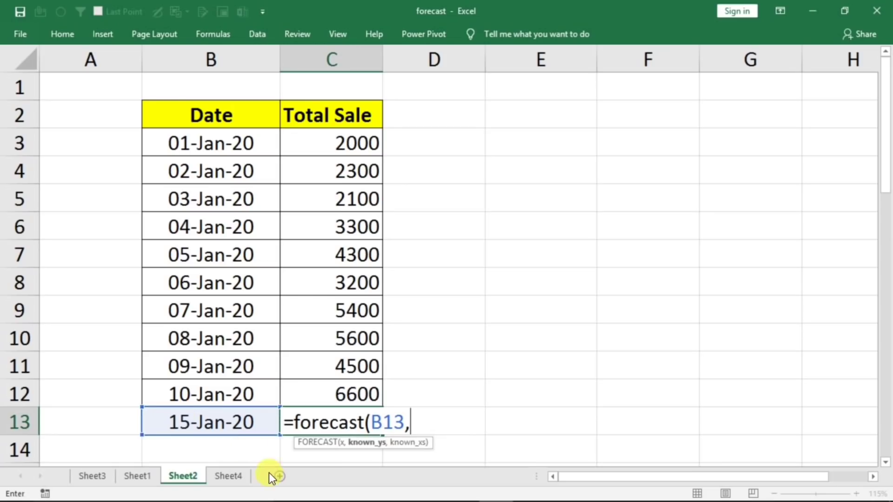
drag(331, 144, 330, 387)
text(,)
drag(217, 155, 214, 398)
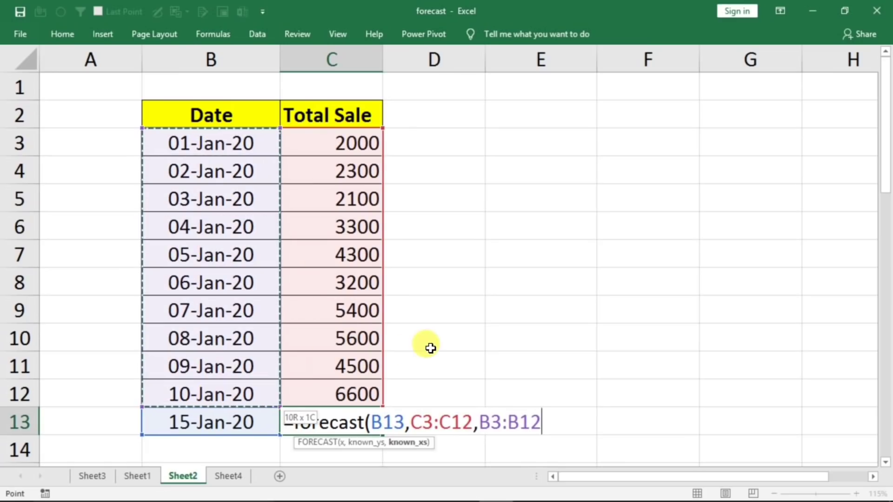
key(Return)
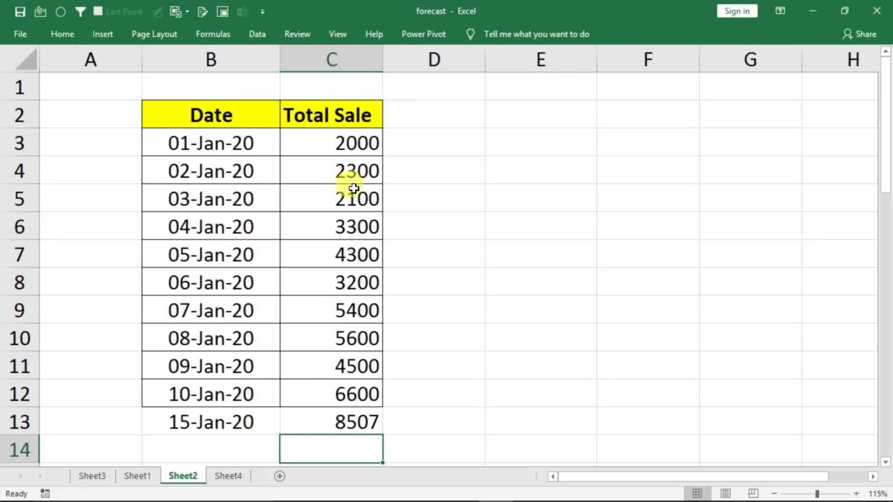
click(337, 421)
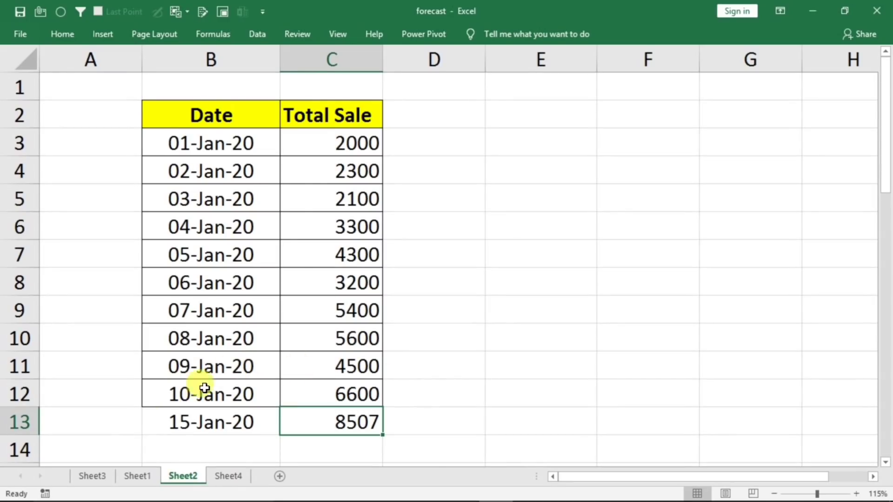
- On Sheet1, enter the year 2020 in B10 below the last year of the population table
click(136, 475)
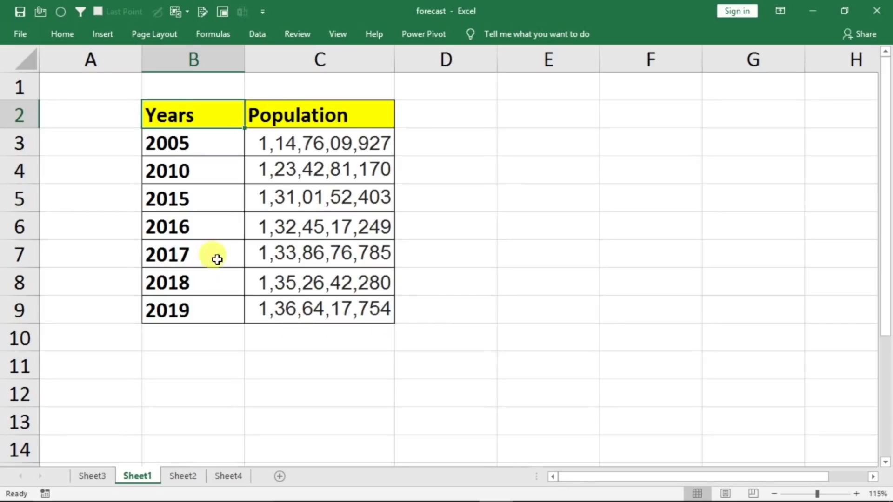
click(270, 143)
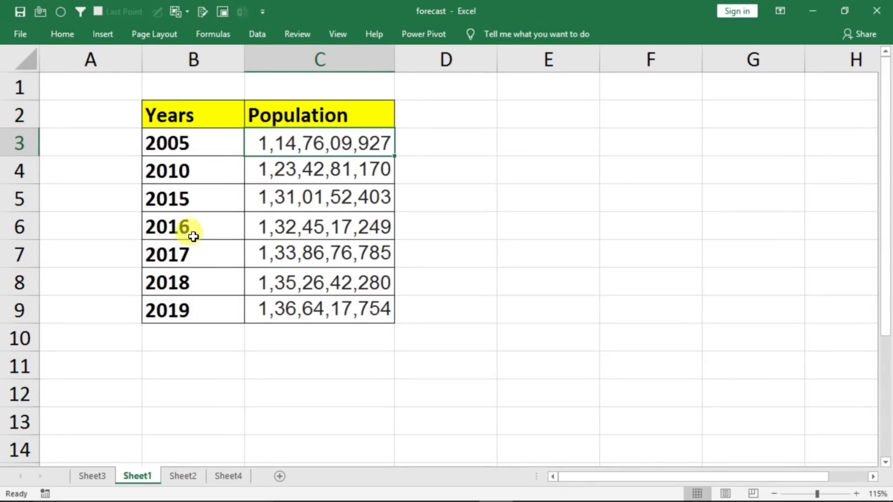
click(353, 313)
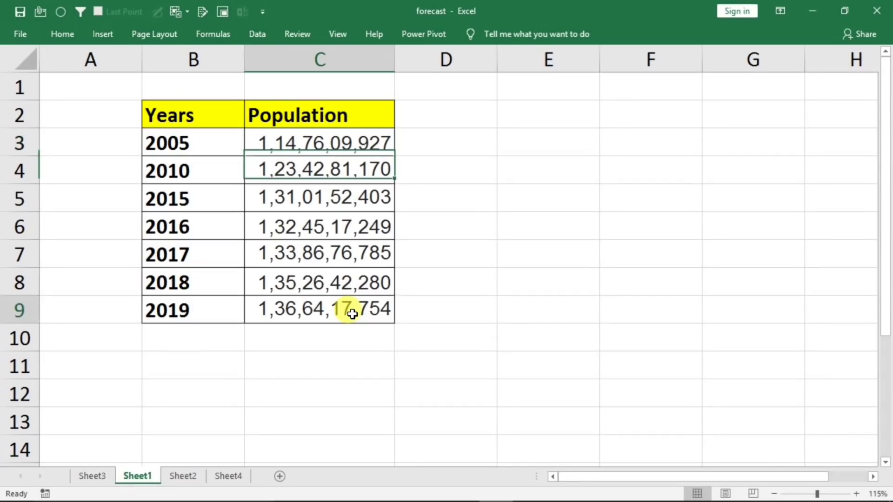
click(190, 346)
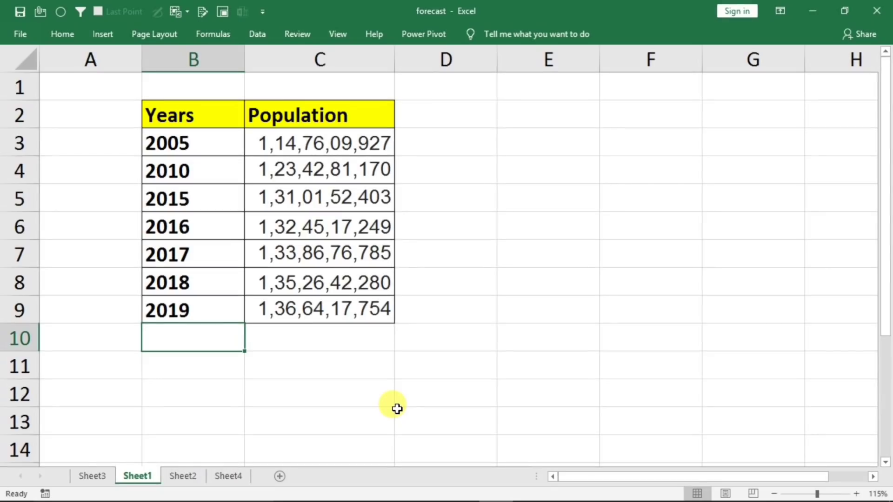
text(2020)
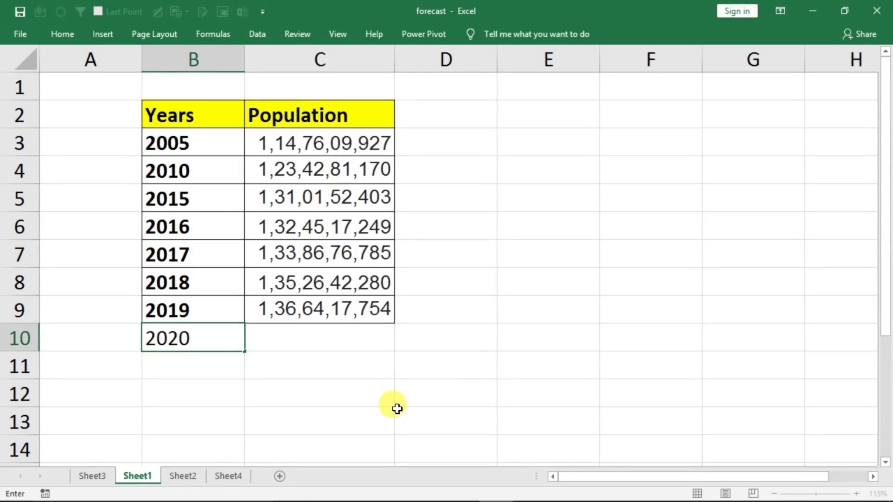
key(Tab)
- Forecast the 2020 population in C10 with =FORECAST(B10,C3:C9,B3:B9)
text(=forecast)
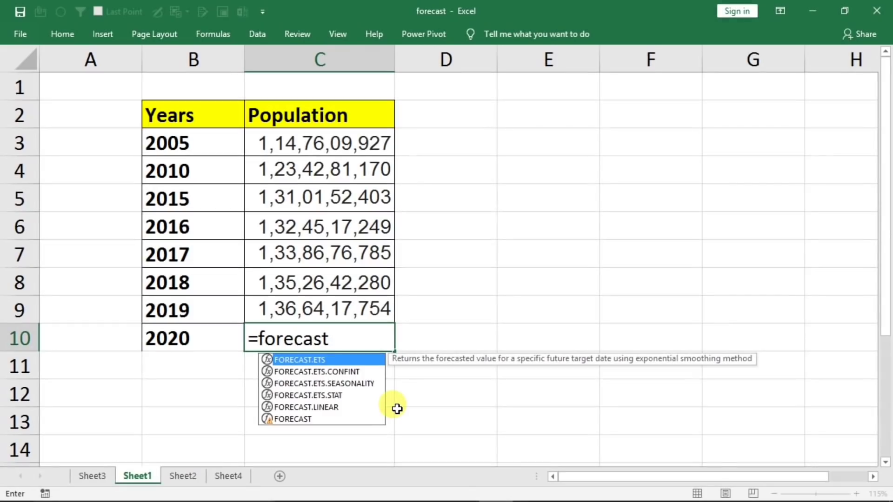
text(()
click(198, 345)
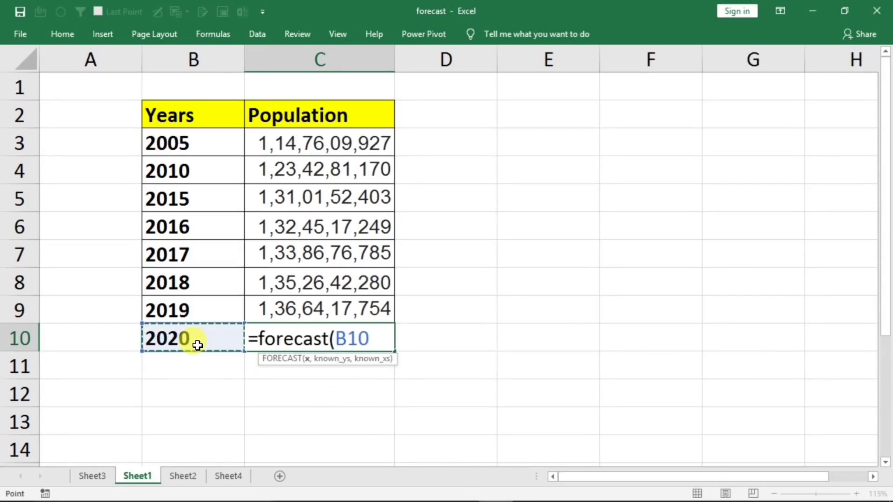
text(,)
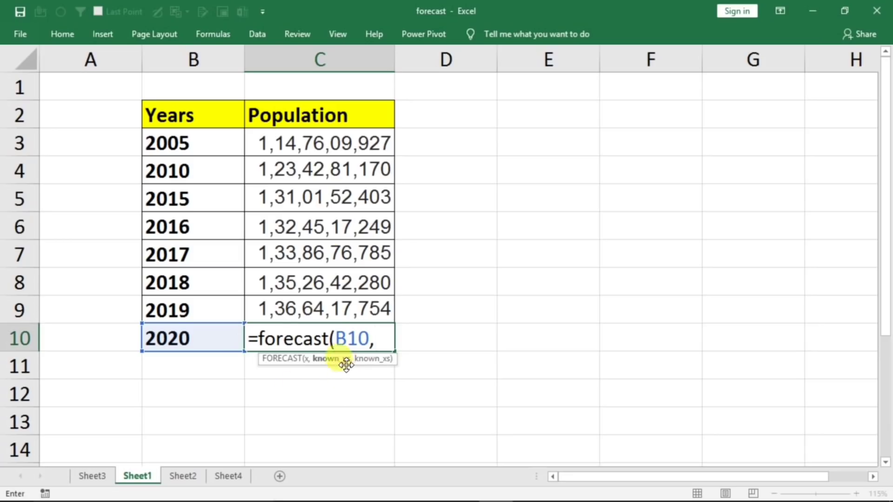
drag(314, 140, 313, 297)
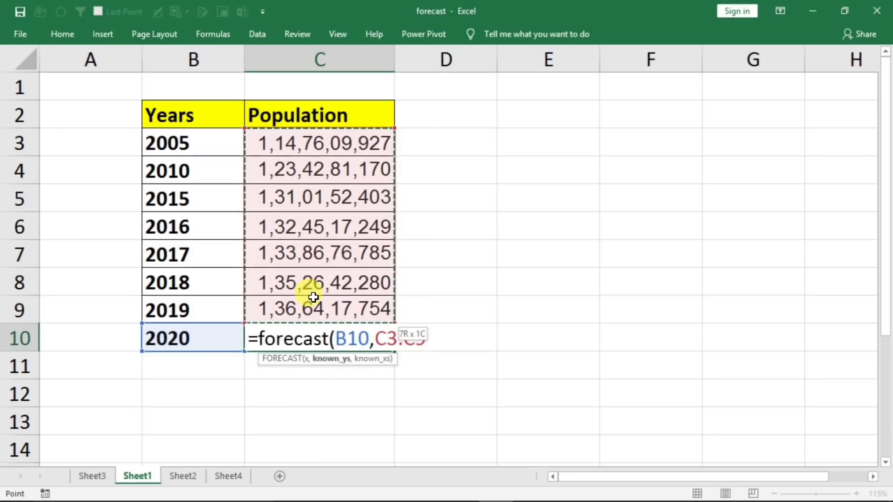
text(,)
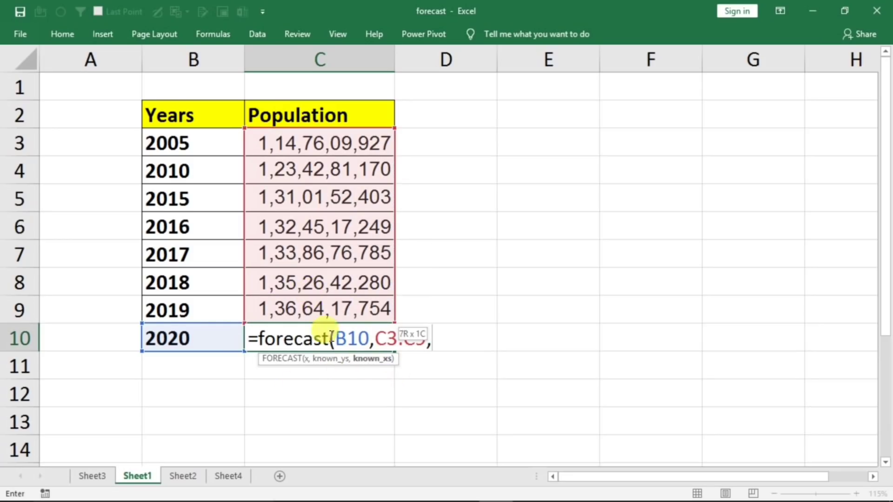
drag(159, 143, 172, 318)
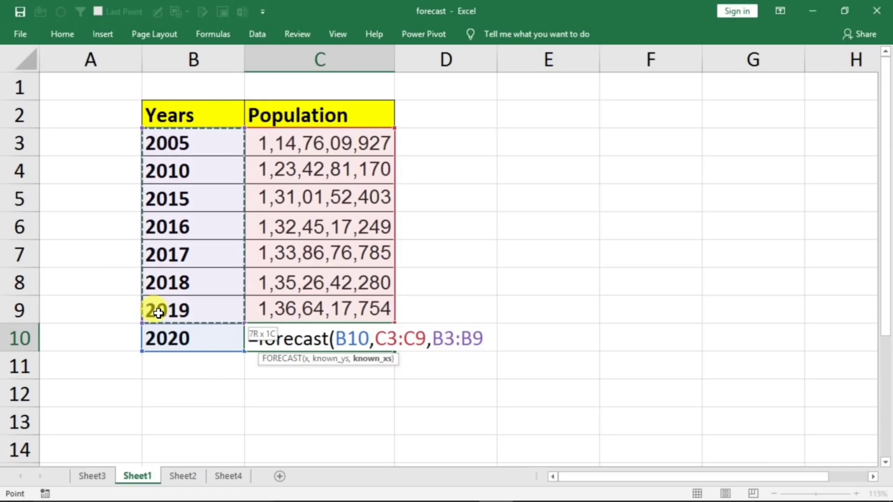
key(Return)
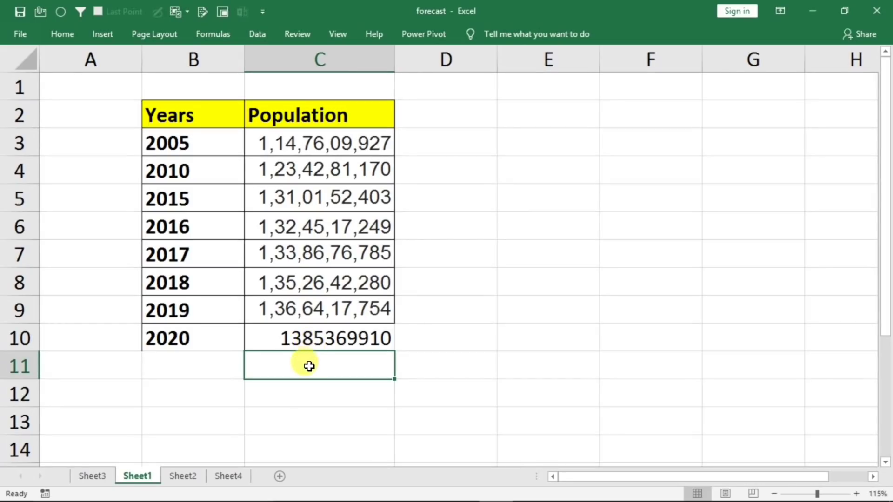
- Check the 2020 population of India on the Worldometers page in the browser against the forecast, and return to the workbook
click(471, 342)
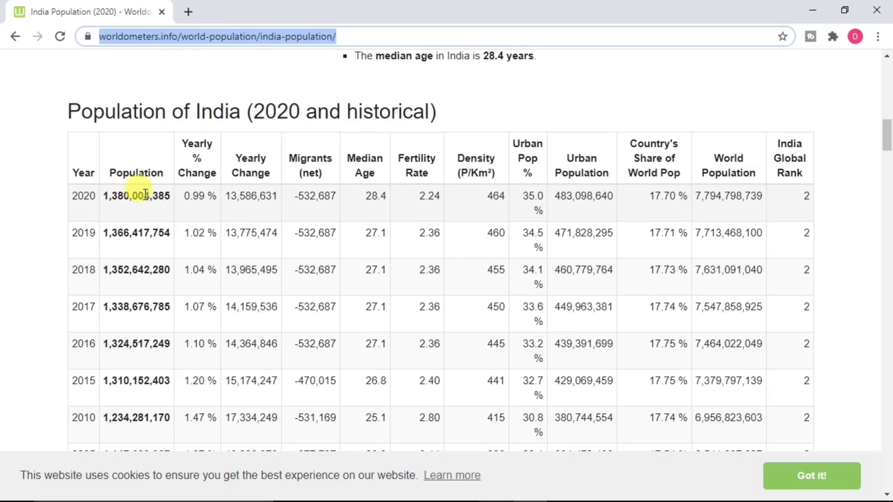
click(813, 10)
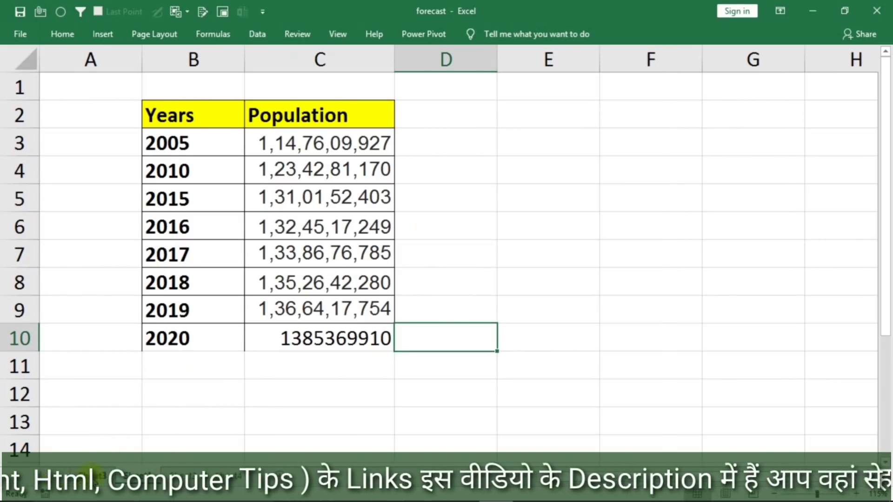
click(93, 477)
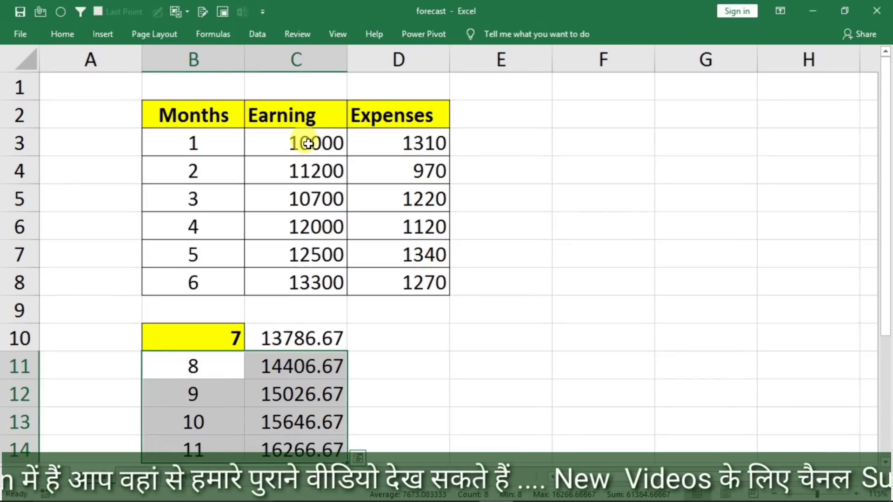
click(305, 144)
click(294, 172)
click(295, 197)
click(292, 226)
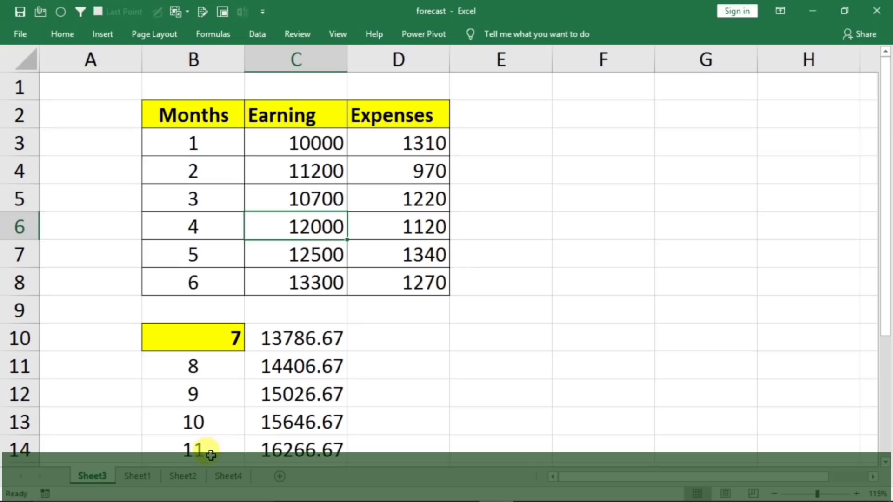
- On Sheet4, fill the row totals in column E and the column totals in row 9 by applying AutoSum to B3:E9
click(227, 475)
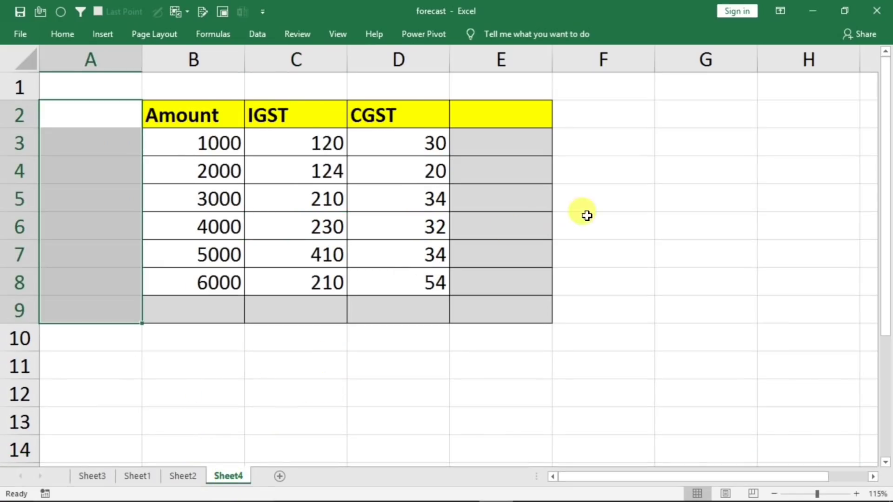
click(624, 208)
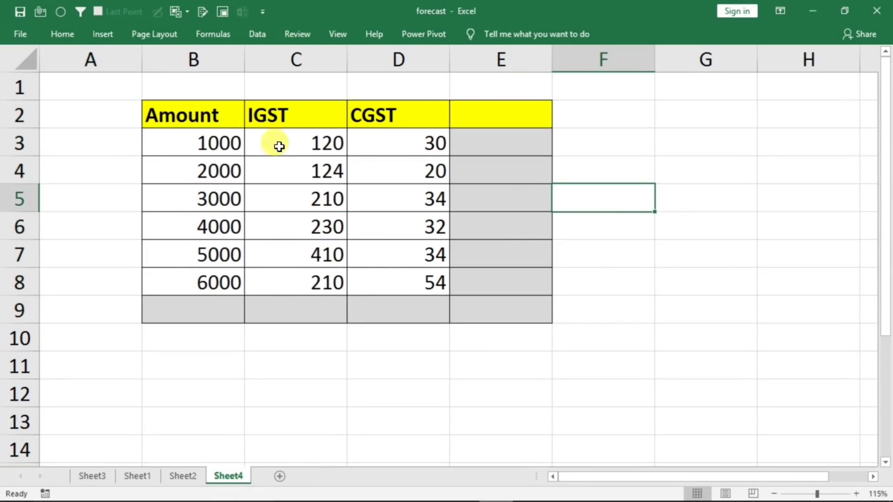
click(199, 141)
click(312, 141)
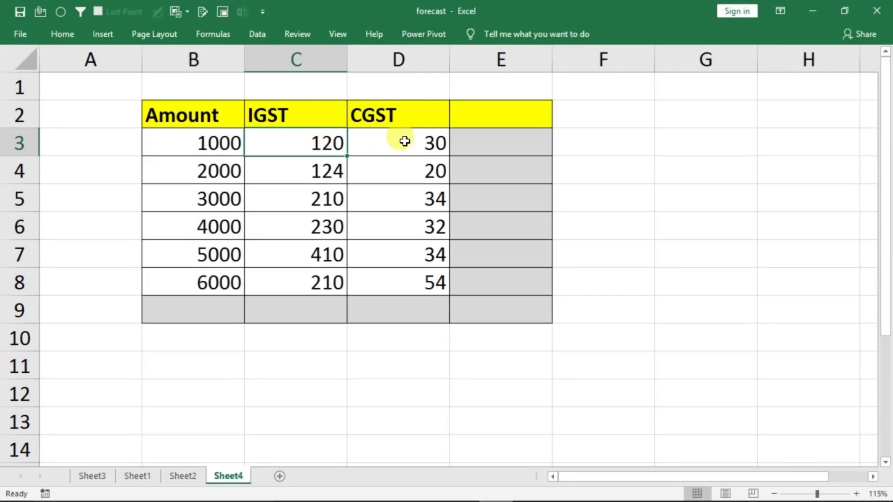
click(382, 141)
click(494, 137)
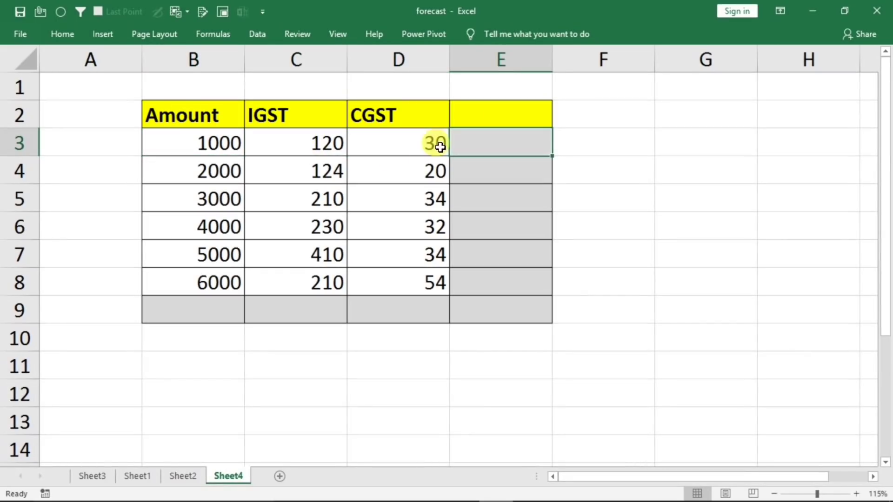
click(193, 308)
drag(183, 149, 186, 258)
drag(297, 143, 296, 256)
drag(399, 142, 403, 257)
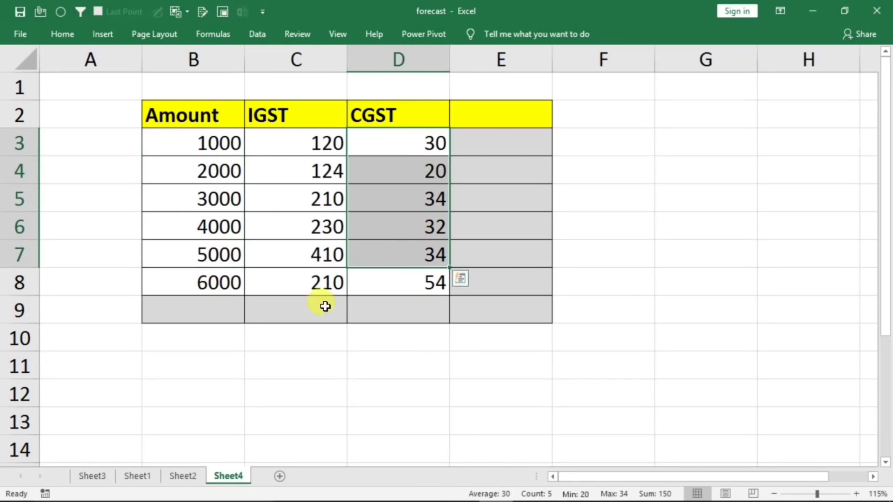
drag(348, 243, 470, 301)
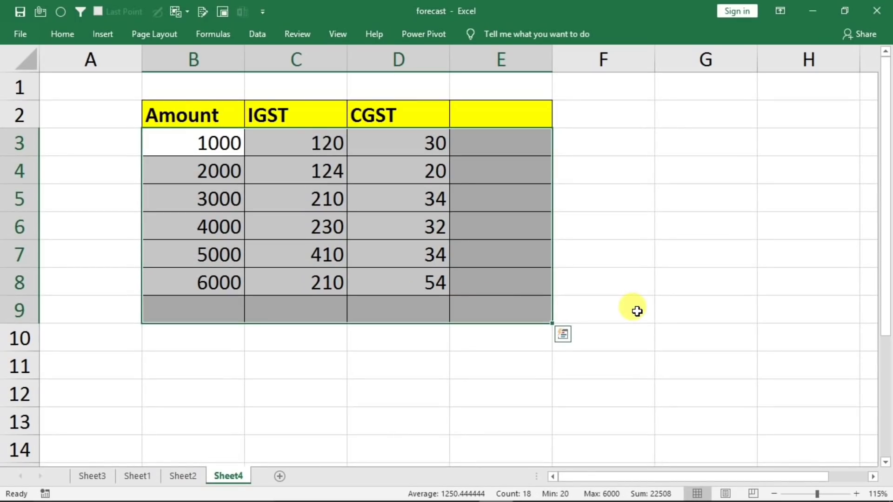
key(alt+equal)
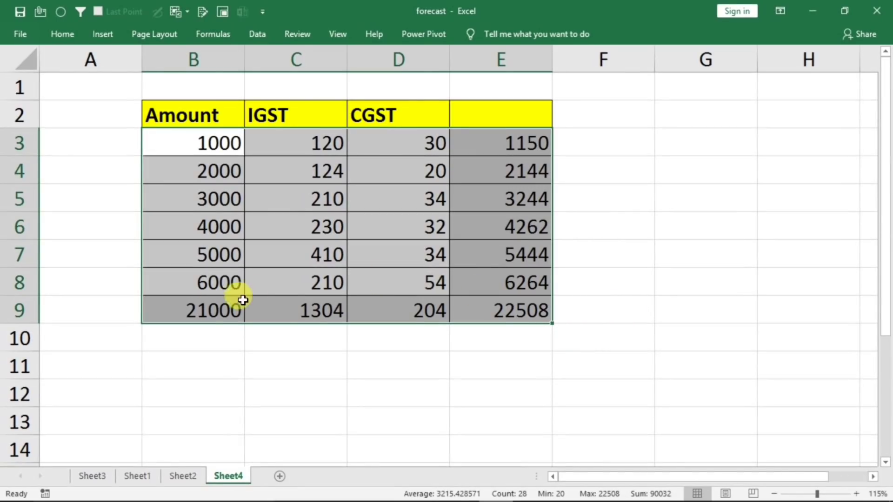
- Inspect the SUM formulas behind the Amount column total in B9 and the first row total in E3
double_click(215, 310)
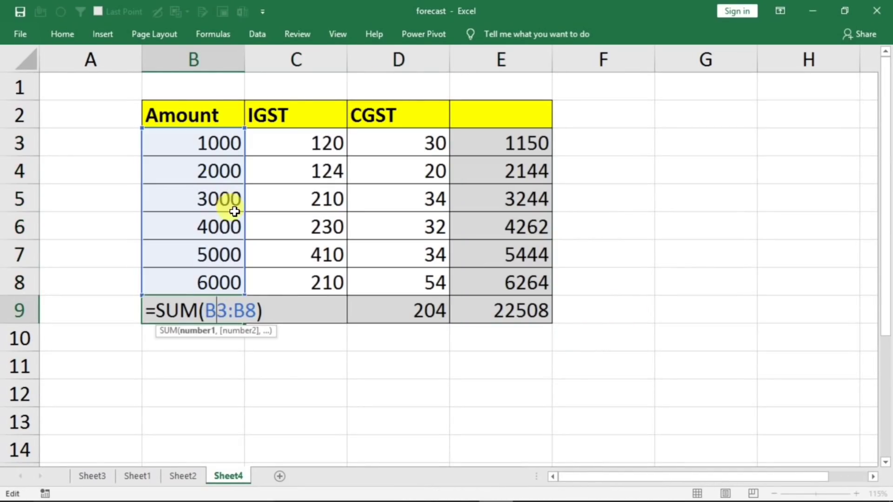
key(Return)
double_click(504, 143)
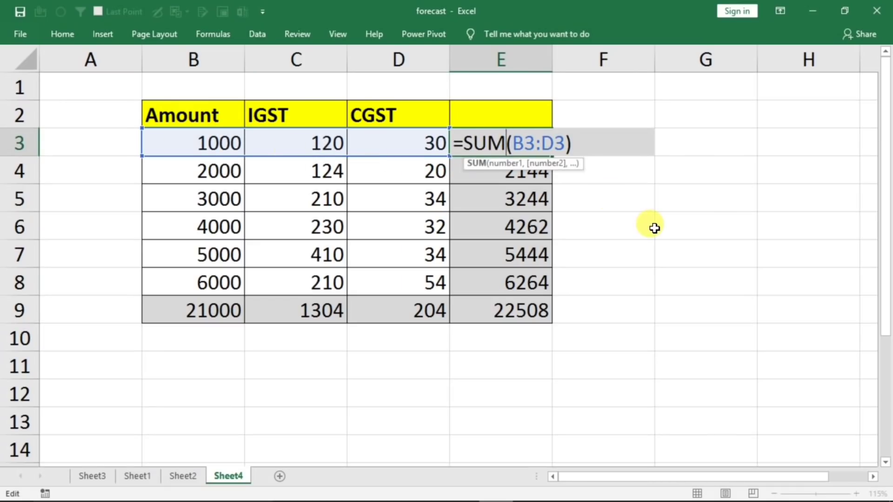
key(Return)
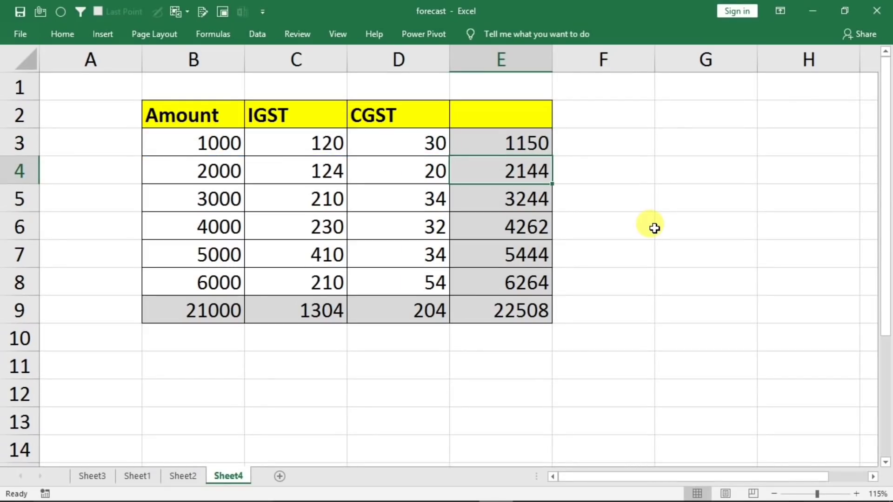